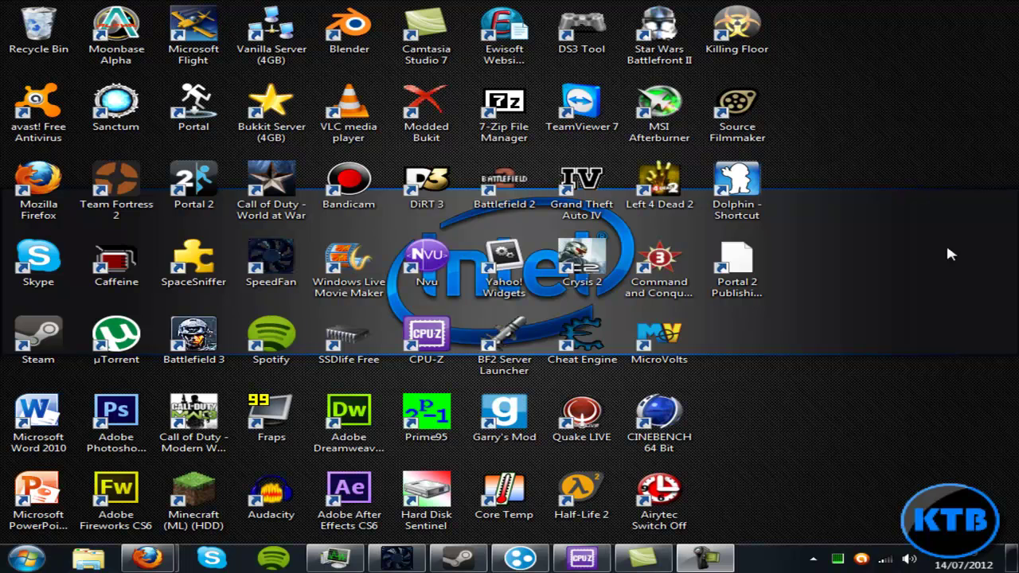
# Step: Load the Dolphin home page by trimming the address to dolphin-emulator.com
pyautogui.moveTo(148, 557)
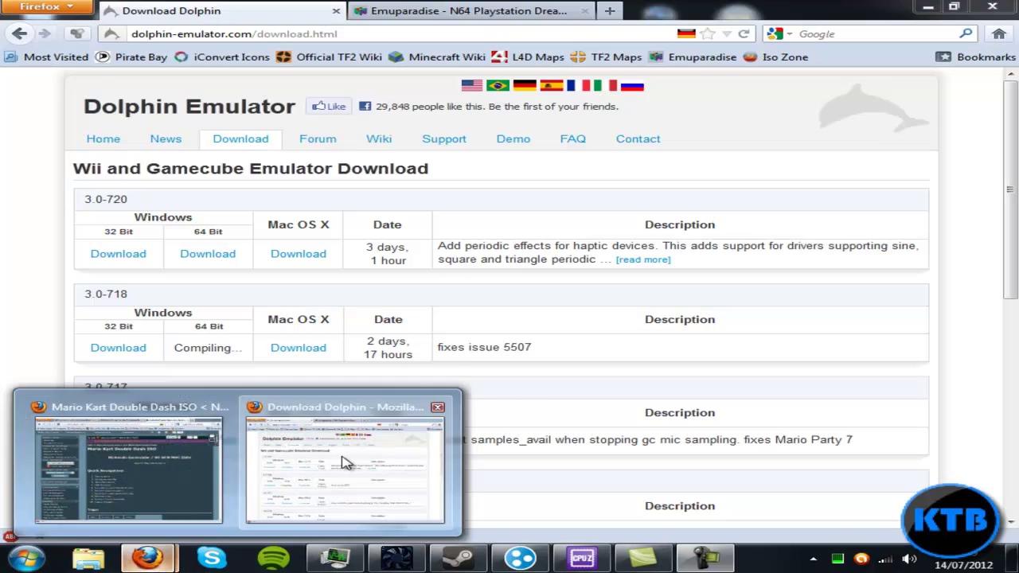
pyautogui.click(346, 465)
pyautogui.click(110, 139)
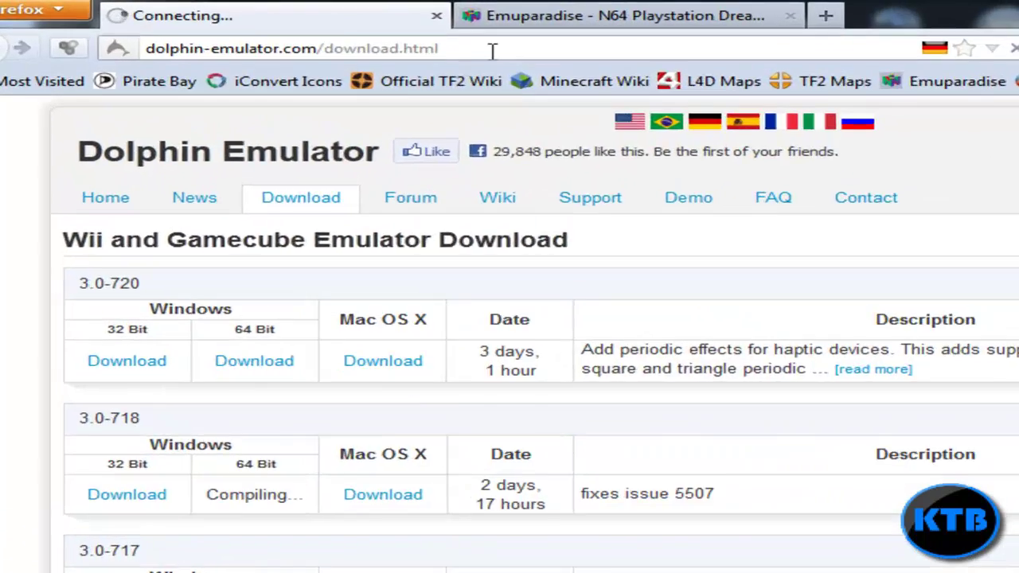
pyautogui.moveTo(351, 33); pyautogui.dragTo(247, 46)
pyautogui.press('BackSpace')
pyautogui.press('Return')
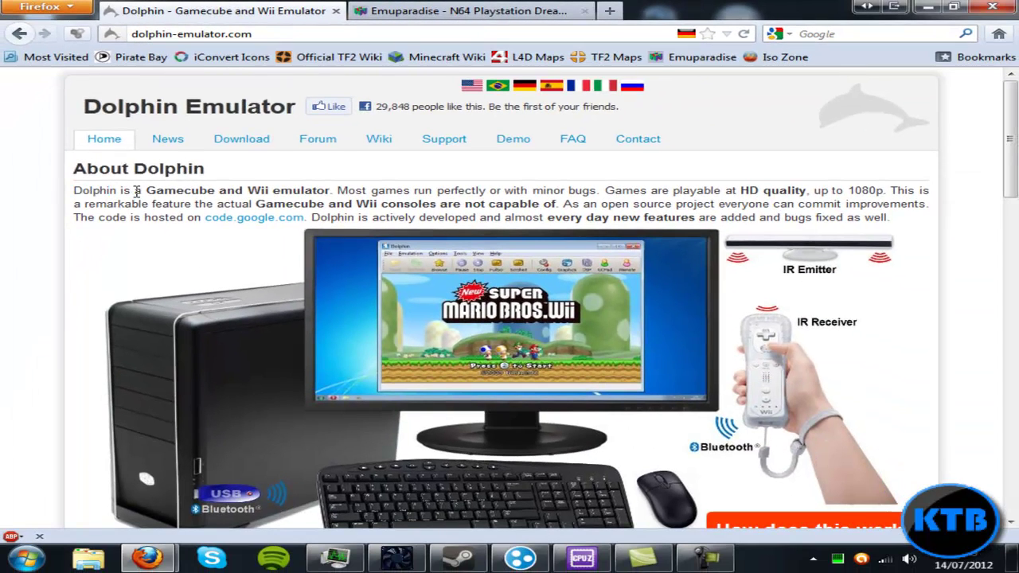
# Step: Highlight the 'Gamecube and Wii emulator' words in the About Dolphin intro
pyautogui.moveTo(148, 189); pyautogui.dragTo(316, 192)
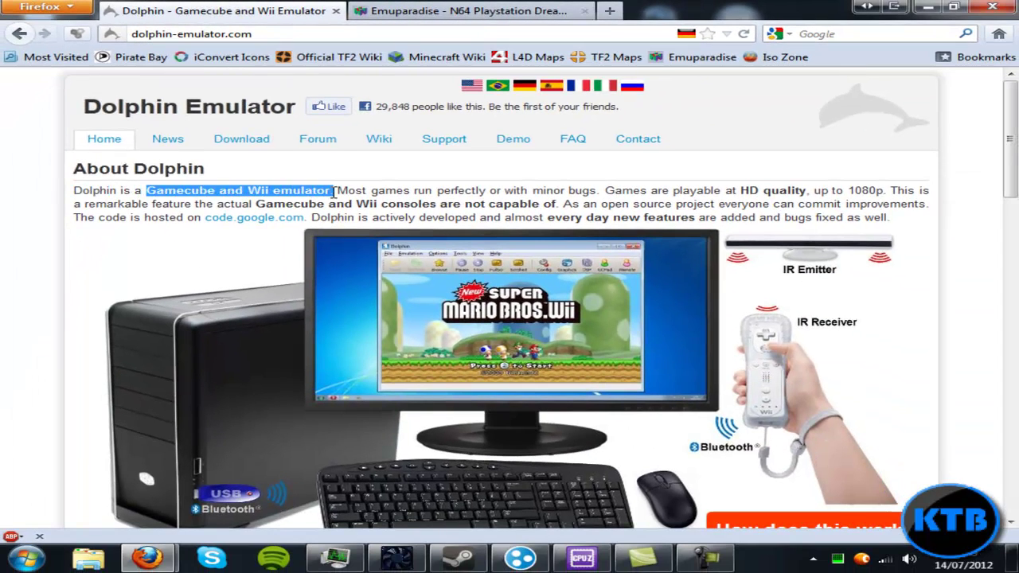
pyautogui.click(241, 195)
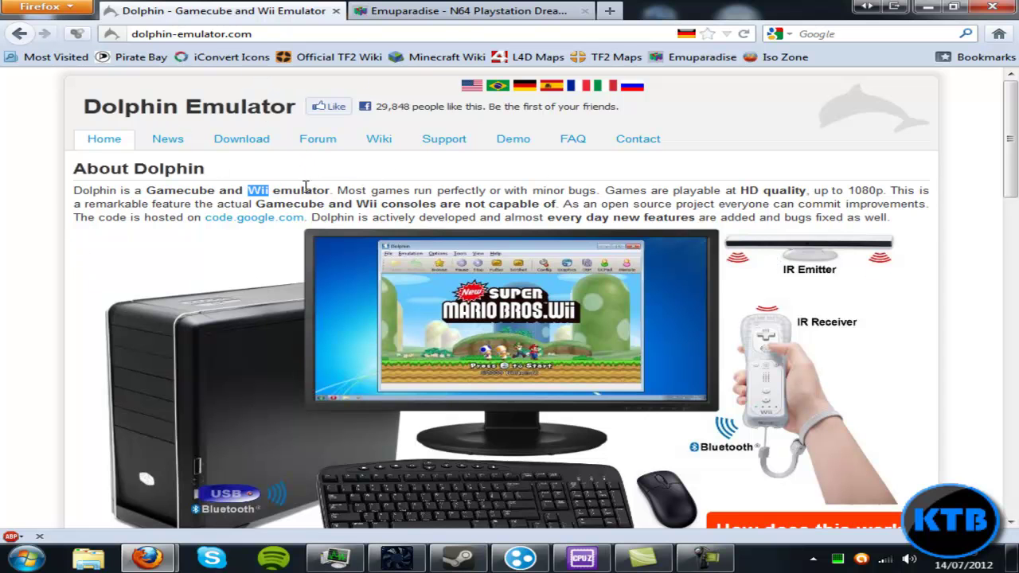
pyautogui.scroll(-3, 326, 204)
pyautogui.scroll(3, 320, 191)
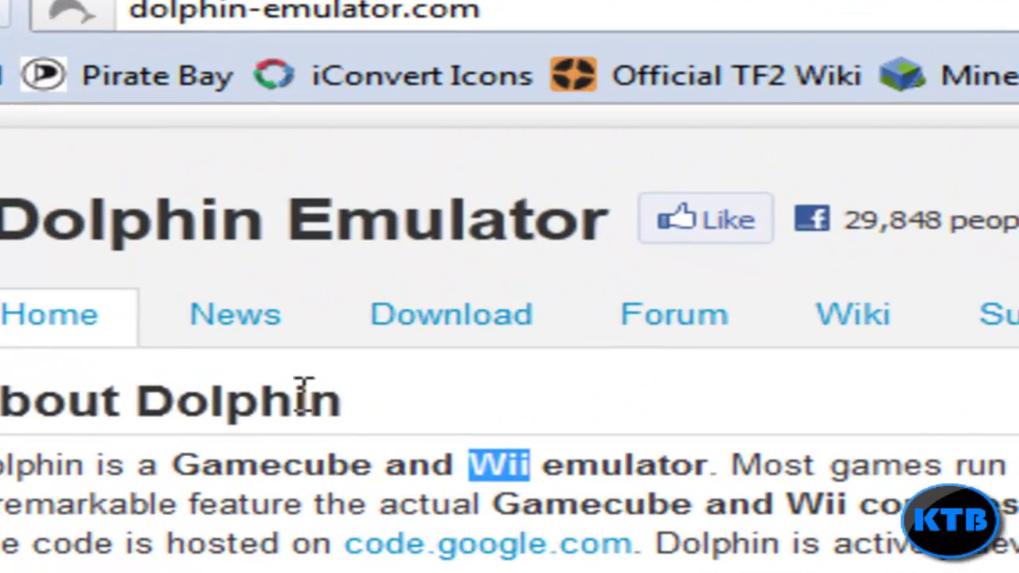
# Step: Open the Download page and highlight the latest version number 3.0-720
pyautogui.click(483, 333)
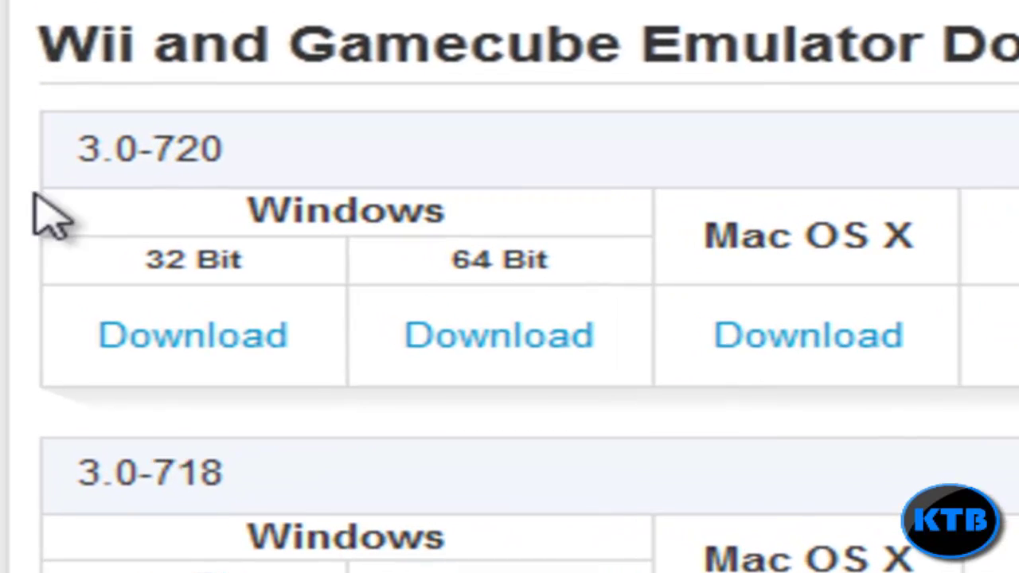
pyautogui.moveTo(290, 136); pyautogui.dragTo(82, 144)
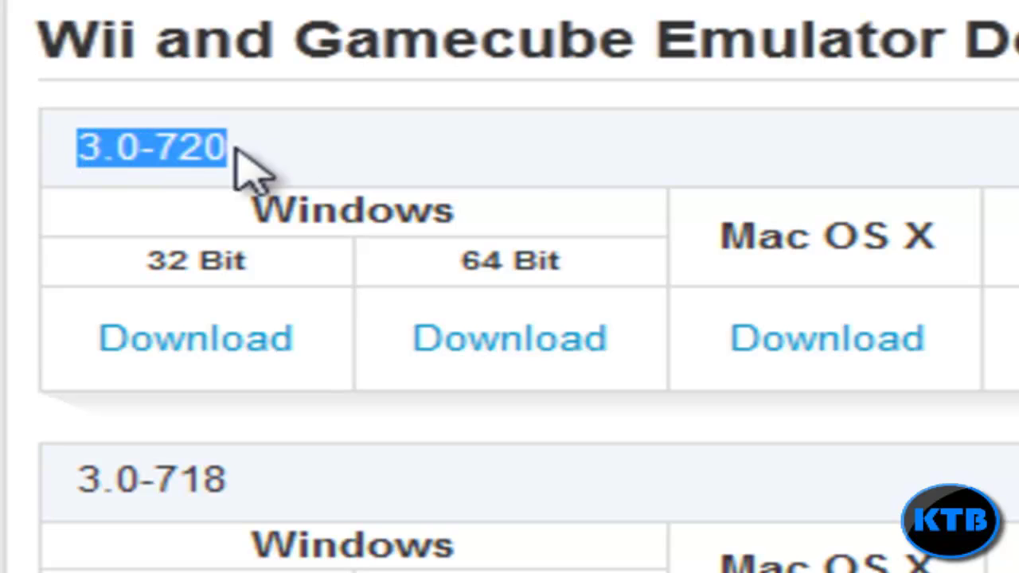
pyautogui.click(398, 177)
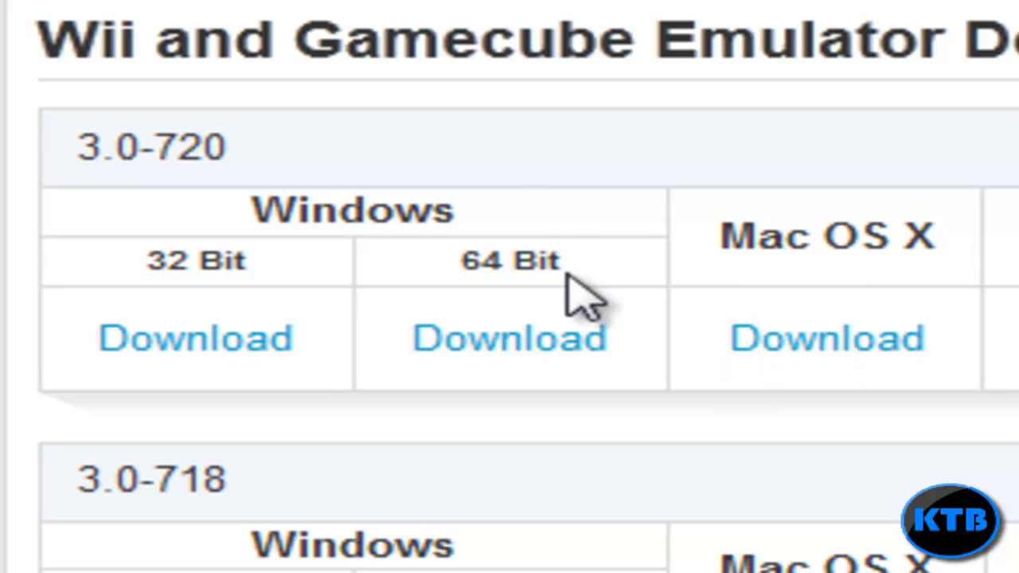
# Step: Highlight the Windows heading and its 32 Bit and 64 Bit labels
pyautogui.moveTo(247, 214); pyautogui.dragTo(461, 234)
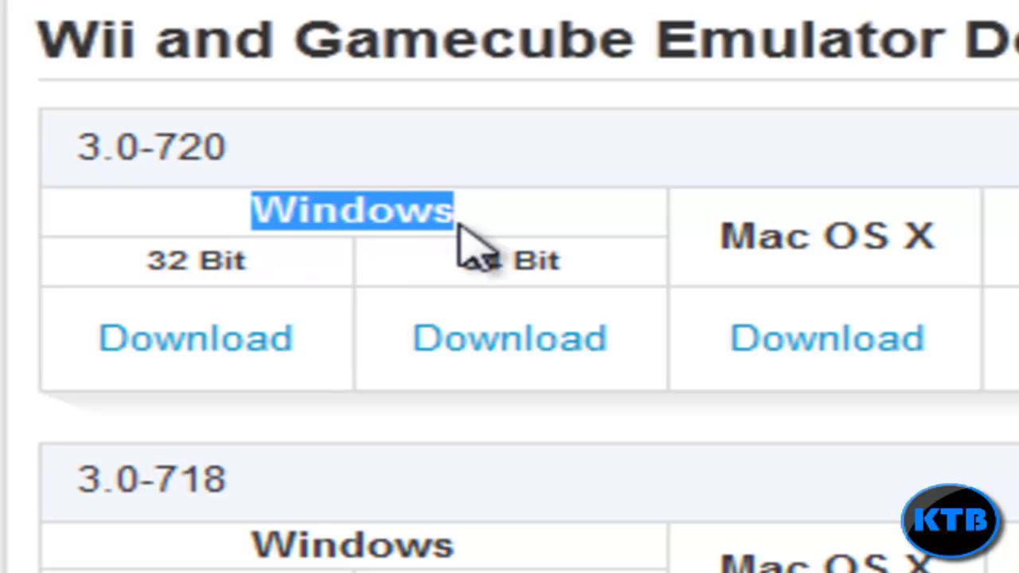
pyautogui.moveTo(165, 261); pyautogui.dragTo(247, 265)
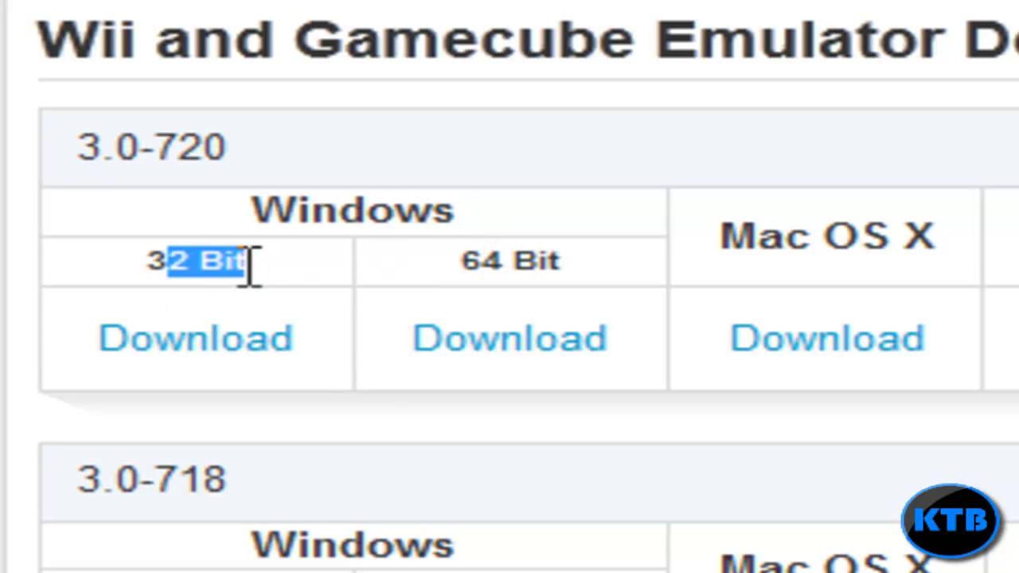
pyautogui.click(279, 283)
pyautogui.moveTo(461, 261); pyautogui.dragTo(561, 268)
pyautogui.click(587, 273)
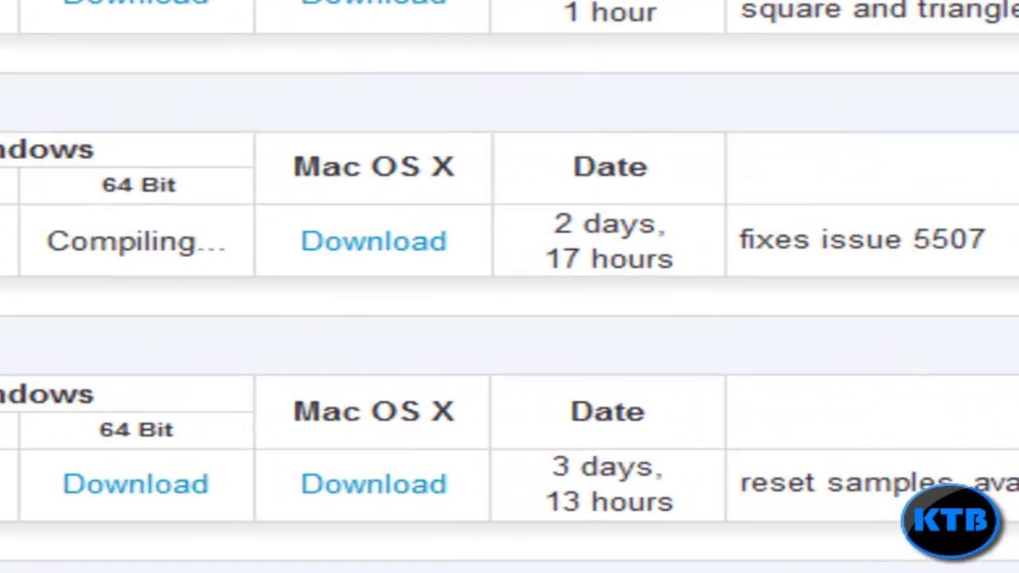
# Step: Check Computer's System properties to confirm a 64-bit operating system with 8.00 GB RAM
pyautogui.click(27, 558)
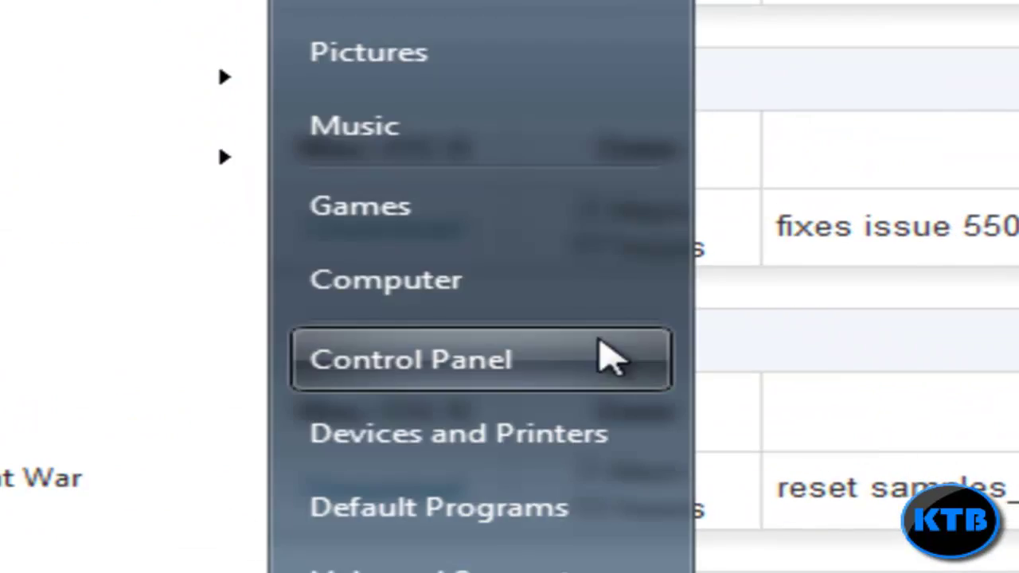
pyautogui.click(424, 299)
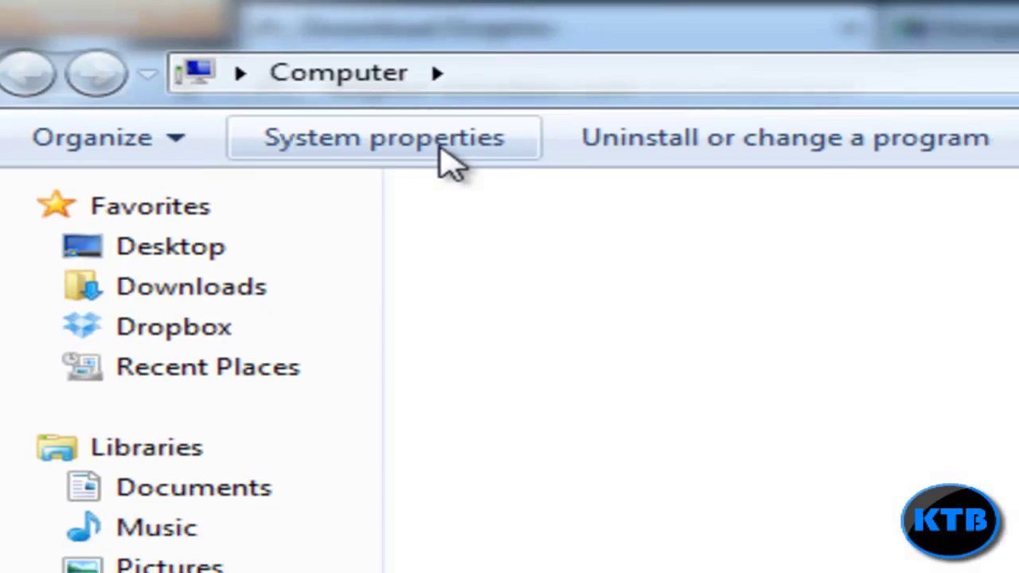
pyautogui.click(440, 148)
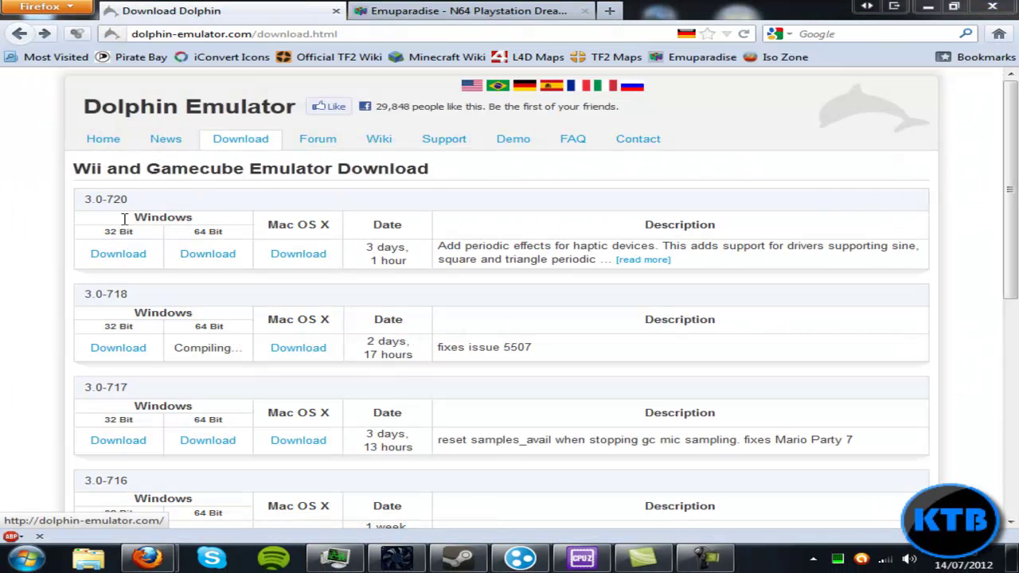
# Step: Save the 64 Bit Windows 3.0-720 build, Dolphin-win-x64-v3.0-720.7z, to disk
pyautogui.click(219, 254)
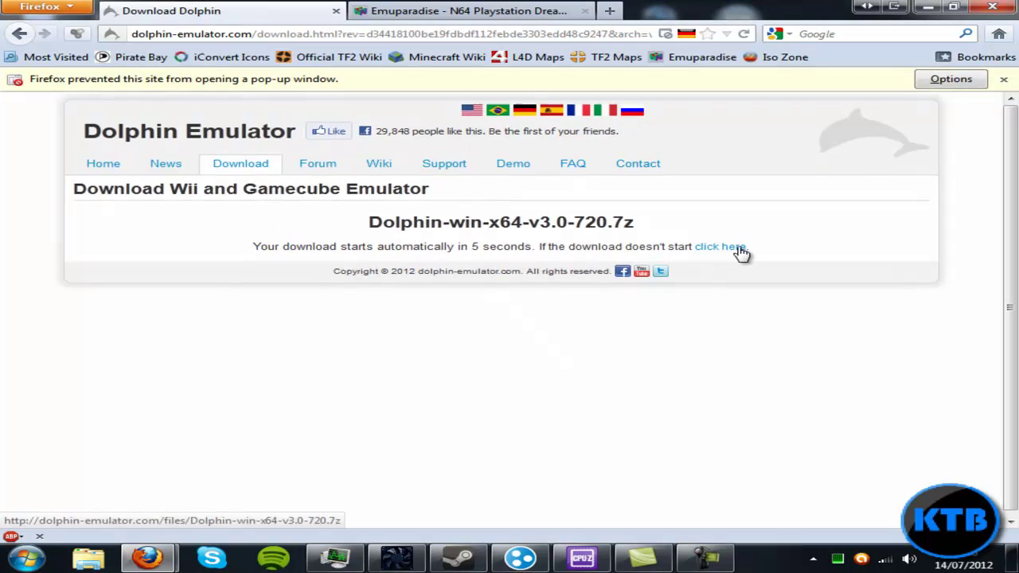
pyautogui.click(738, 247)
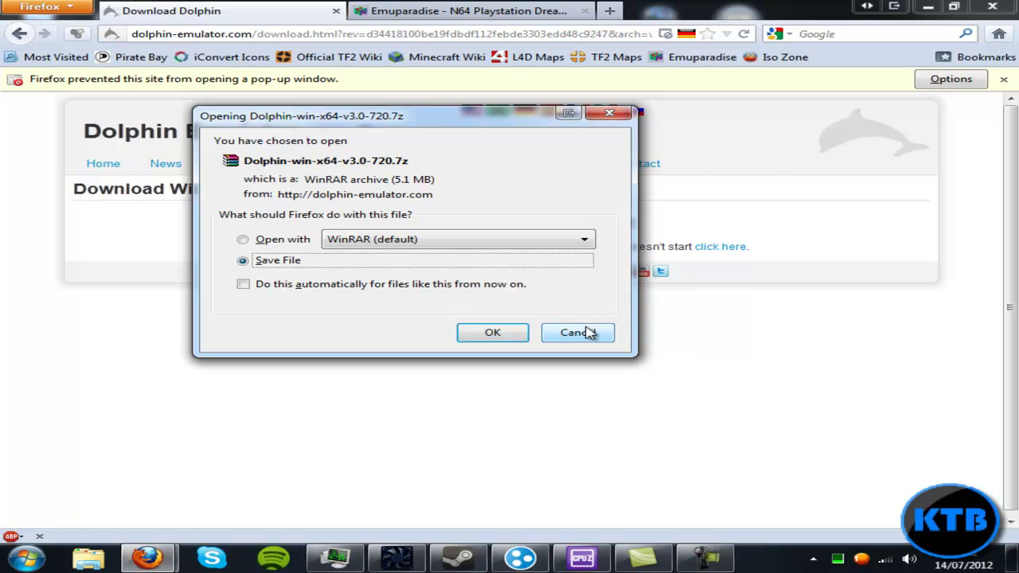
pyautogui.click(475, 333)
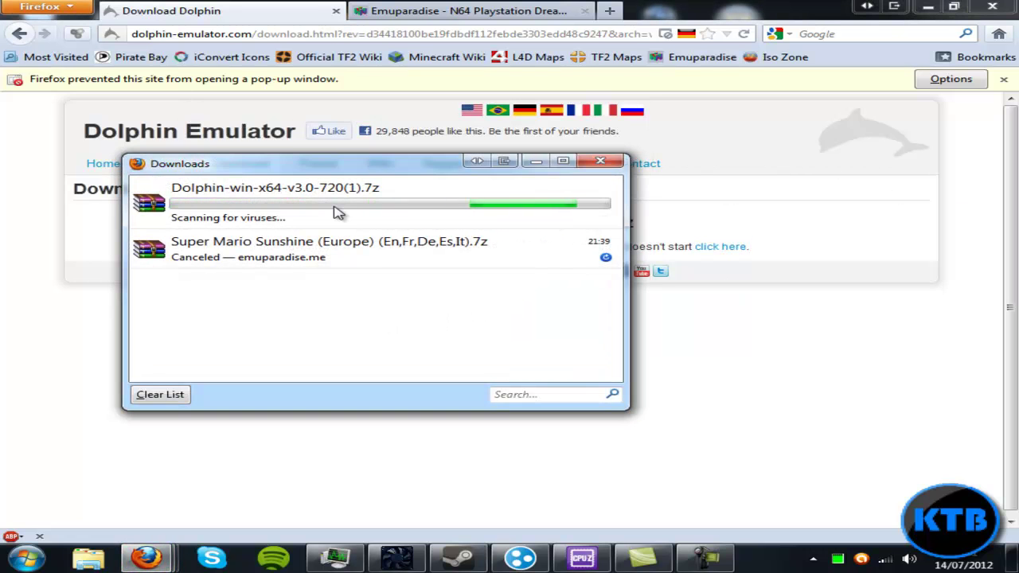
# Step: Open the Dolphin archive in WinRAR, select its 3 folders and 7 files, then close WinRAR and Downloads
pyautogui.doubleClick(338, 208)
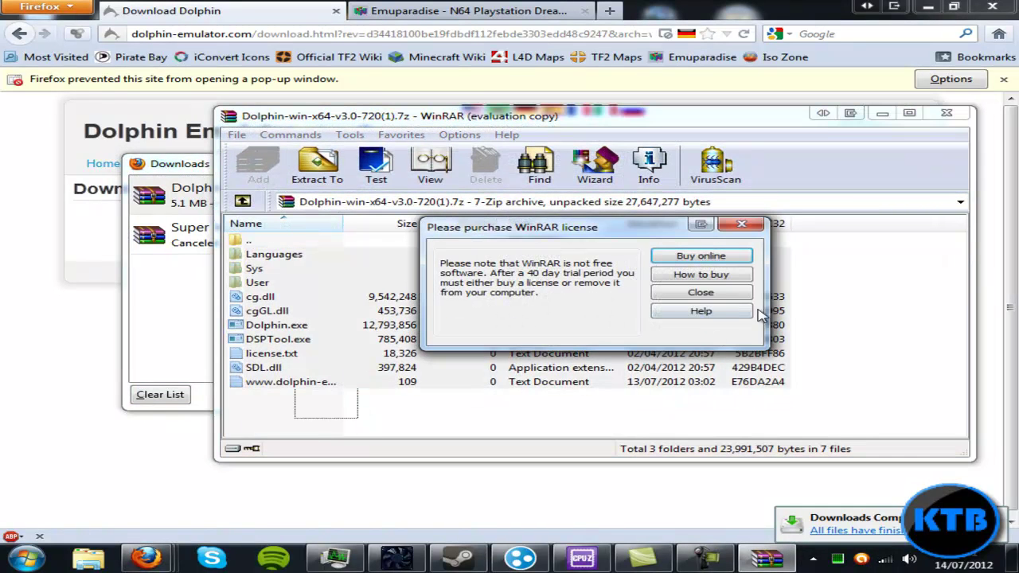
pyautogui.click(699, 291)
pyautogui.click(475, 415)
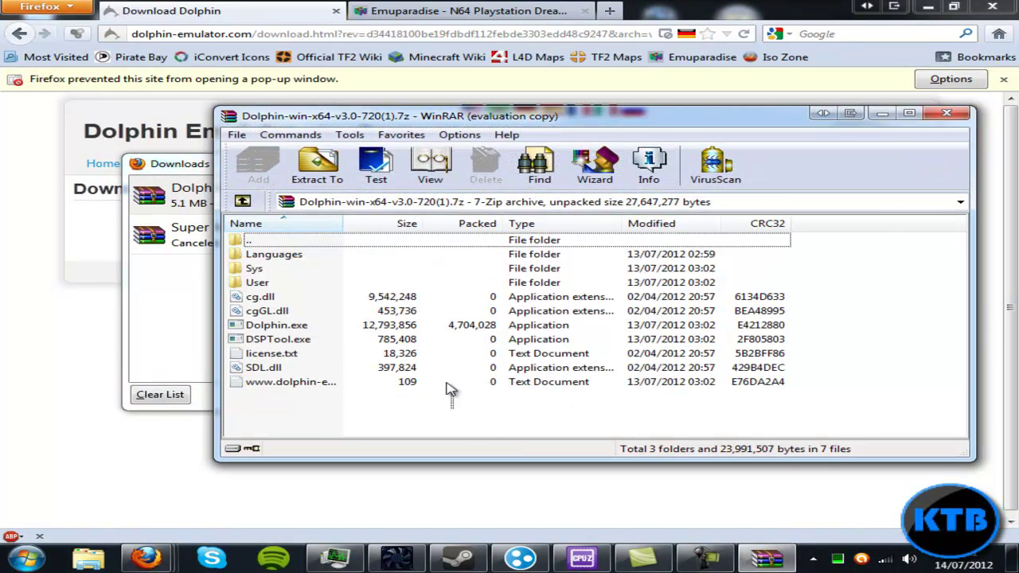
pyautogui.moveTo(450, 391); pyautogui.dragTo(364, 263)
pyautogui.moveTo(441, 406); pyautogui.dragTo(381, 264)
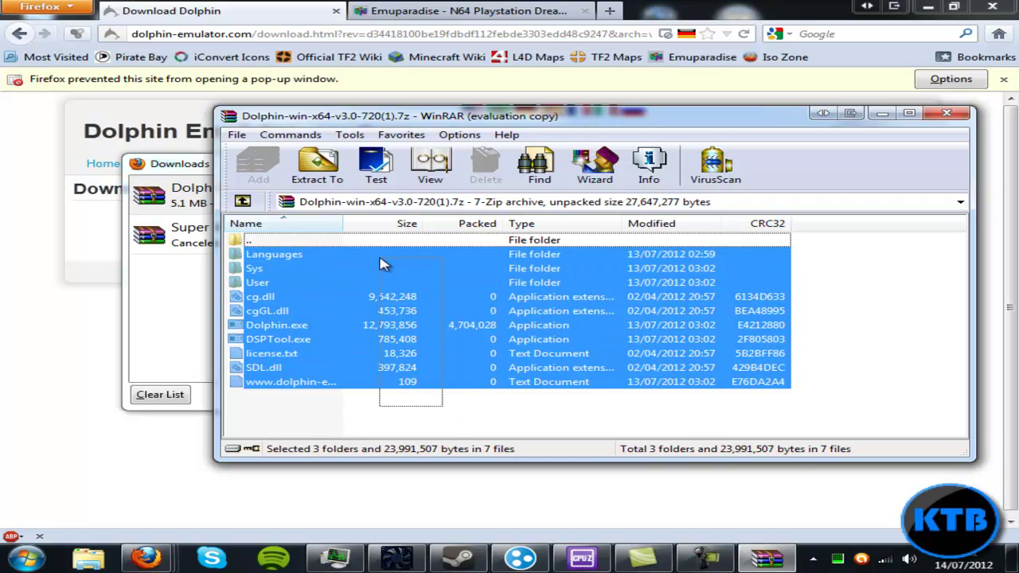
pyautogui.moveTo(434, 407); pyautogui.dragTo(434, 252)
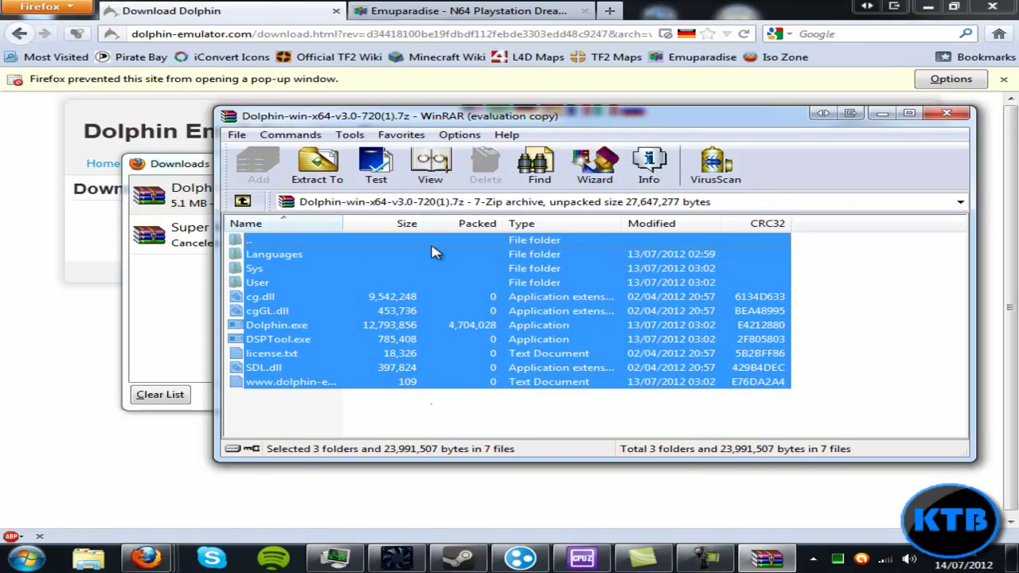
pyautogui.click(412, 430)
pyautogui.moveTo(372, 422); pyautogui.dragTo(359, 269)
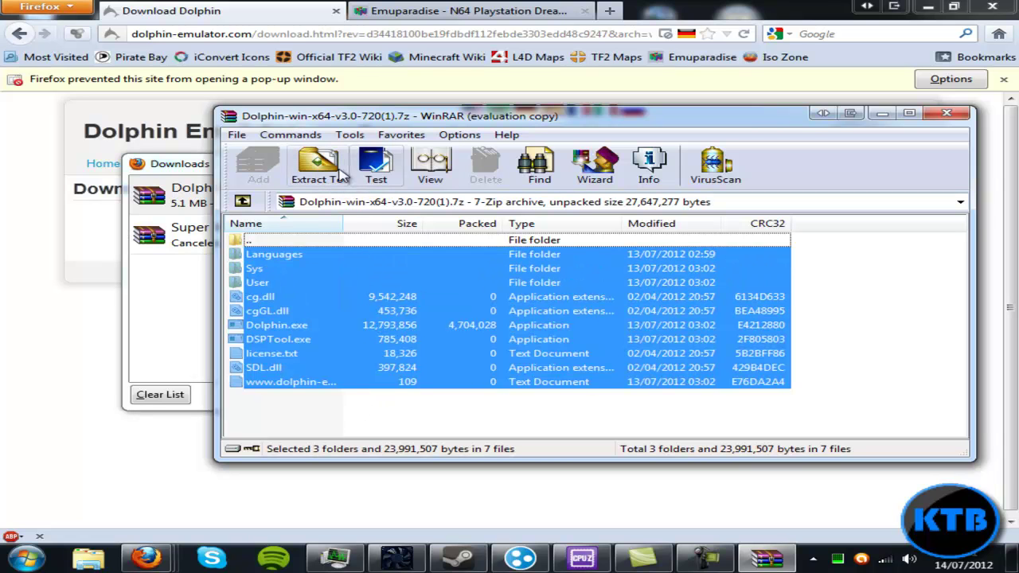
pyautogui.click(947, 114)
pyautogui.click(613, 165)
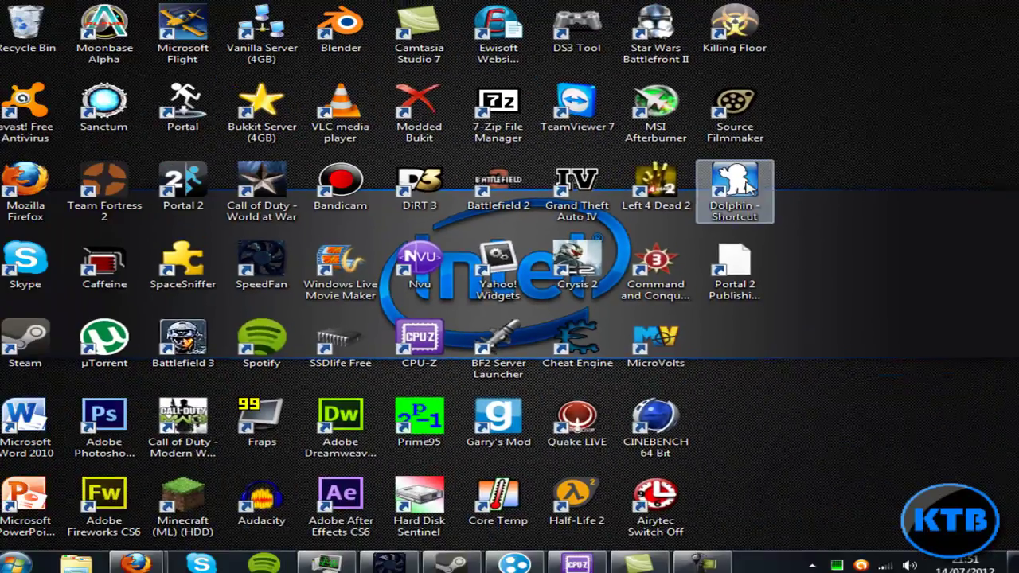
# Step: Launch Dolphin 3.0 to see no GC/Wii ISOs found, close it, and return to Download Dolphin
pyautogui.doubleClick(734, 188)
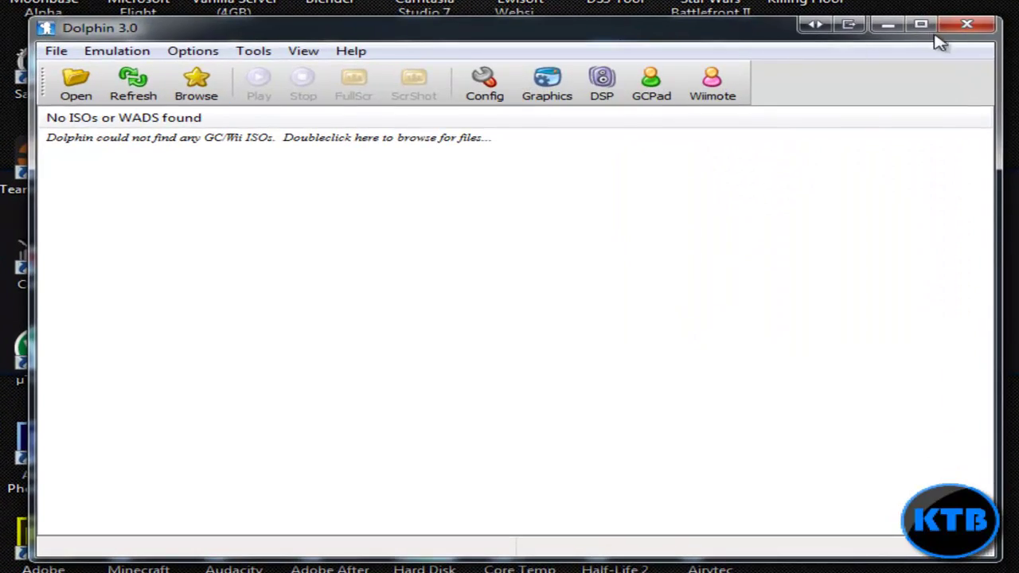
pyautogui.click(964, 25)
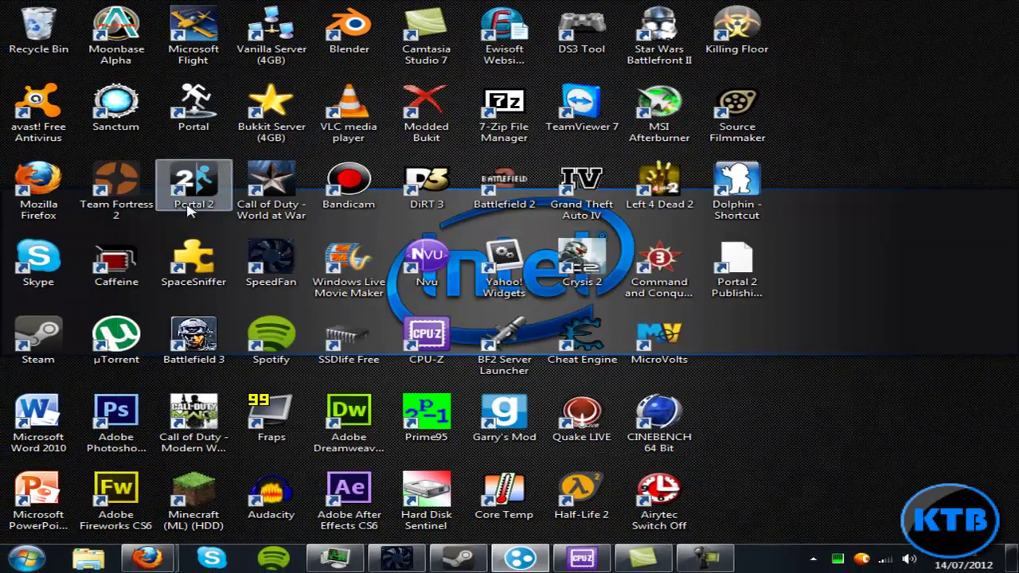
pyautogui.moveTo(148, 558)
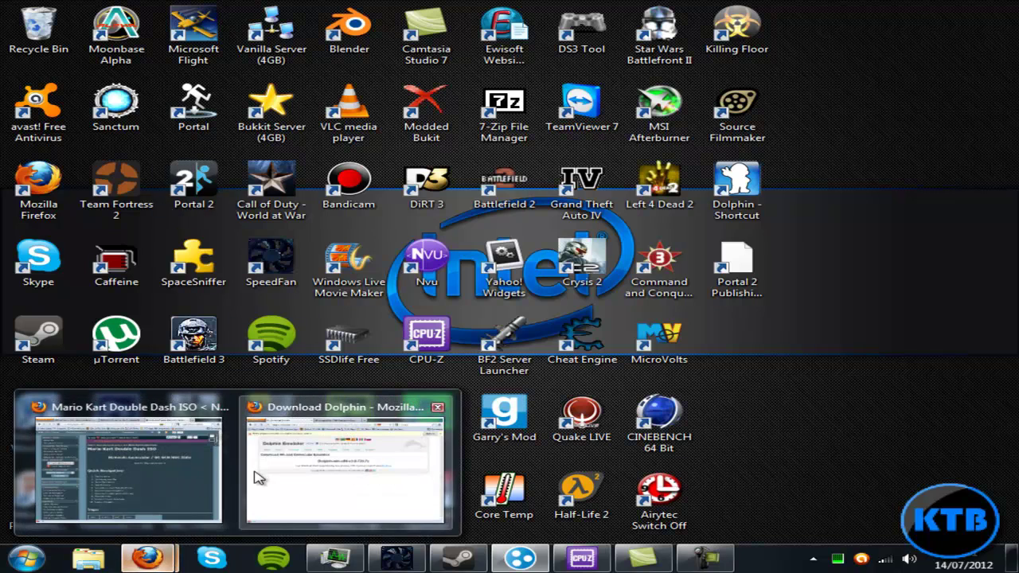
pyautogui.click(289, 498)
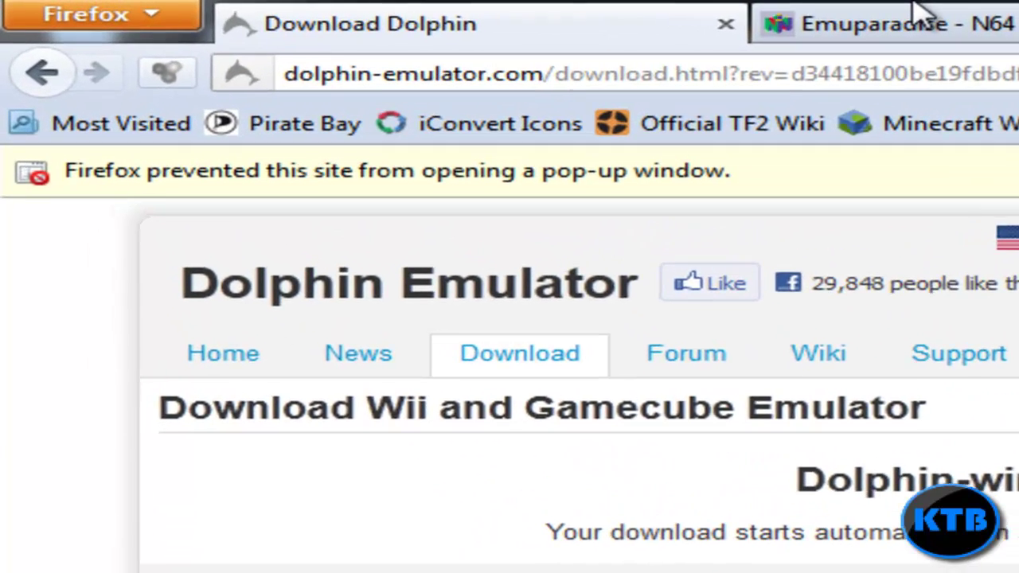
# Step: Switch to the Emuparadise tab and close the Download Dolphin tab
pyautogui.click(923, 15)
pyautogui.click(726, 24)
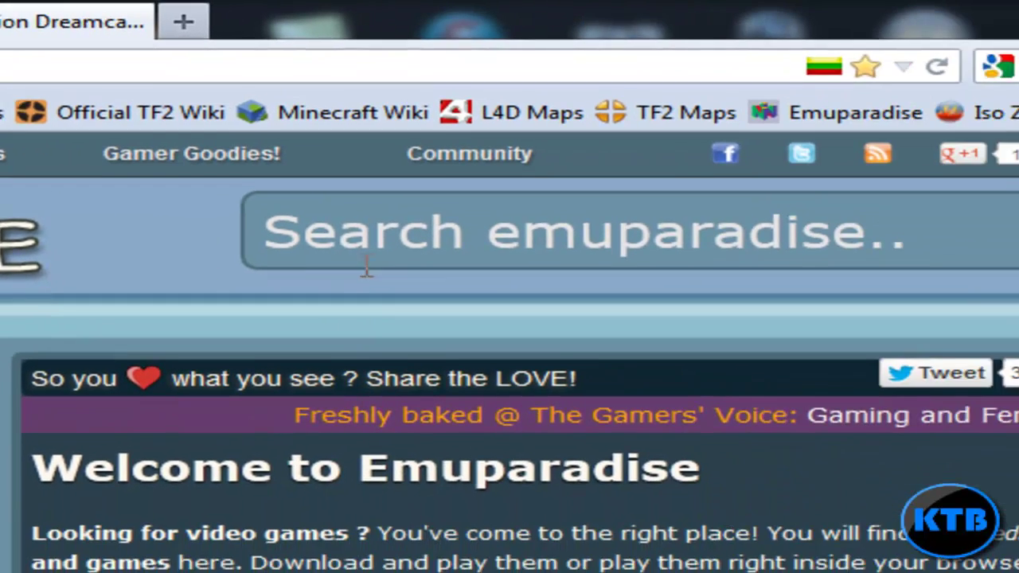
# Step: Search Emuparadise for 'super mario paradise'
pyautogui.click(987, 279)
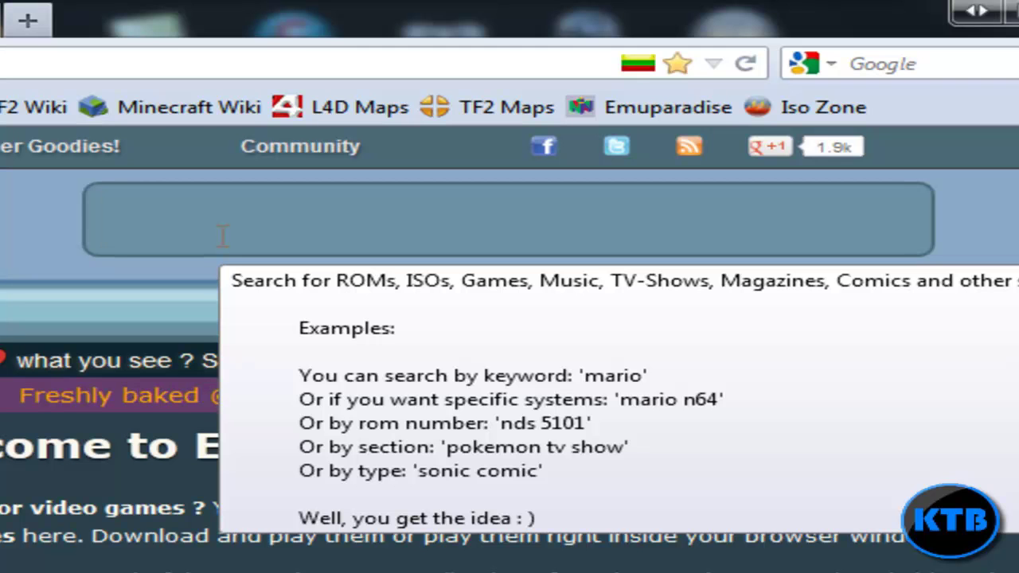
pyautogui.write('supe')
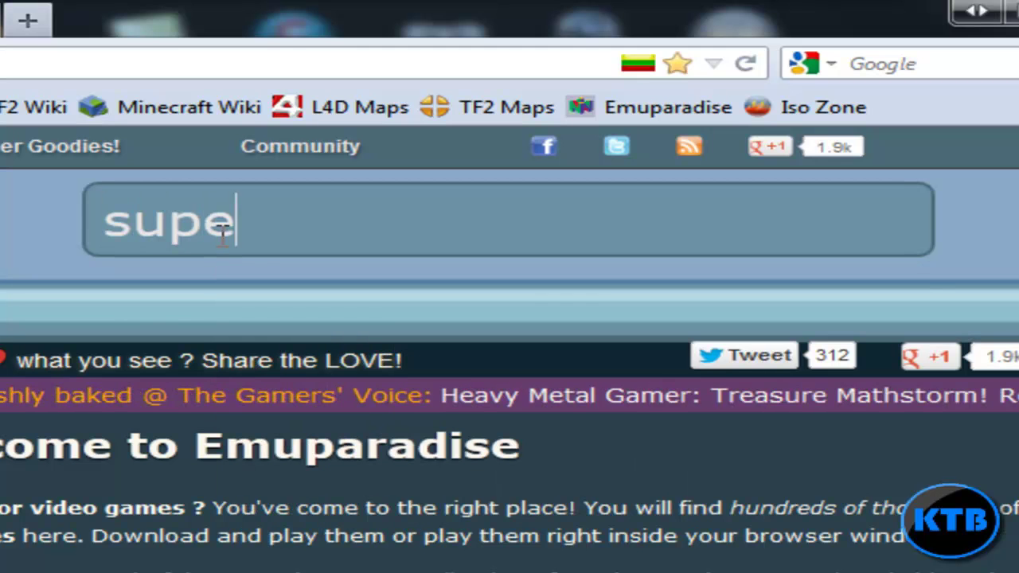
pyautogui.write('r mario ')
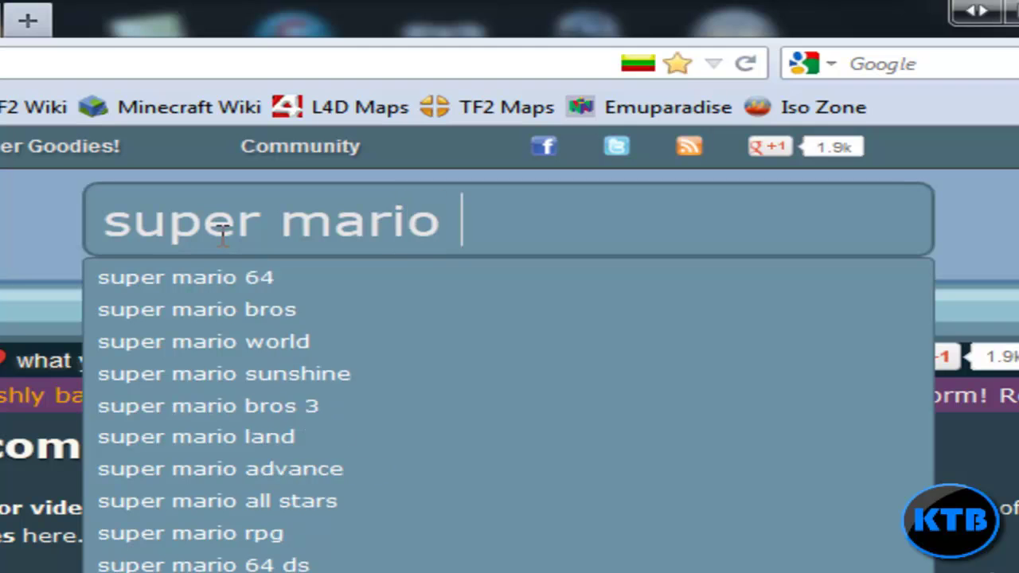
pyautogui.write('paradis')
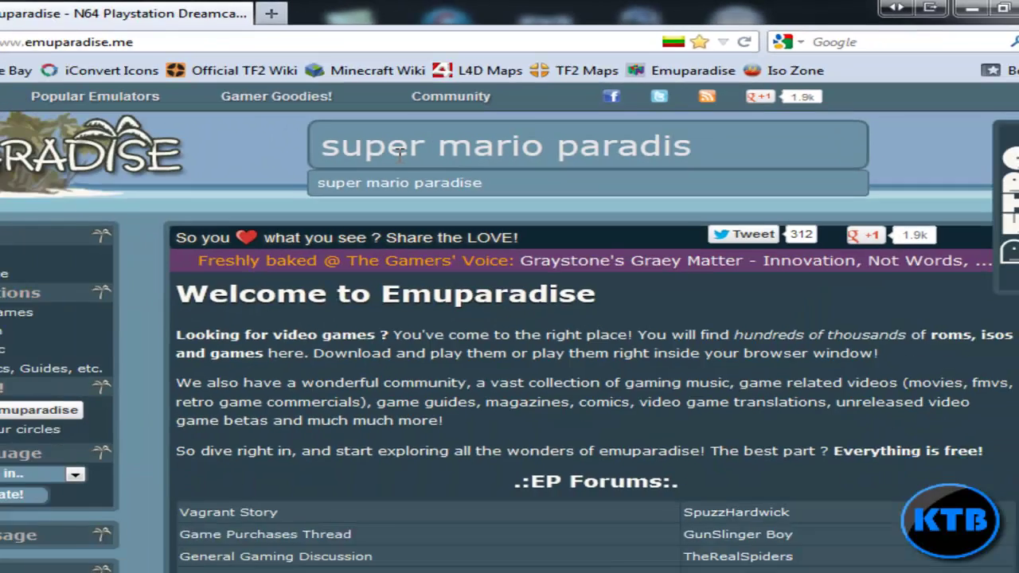
pyautogui.write('e')
pyautogui.press('Return')
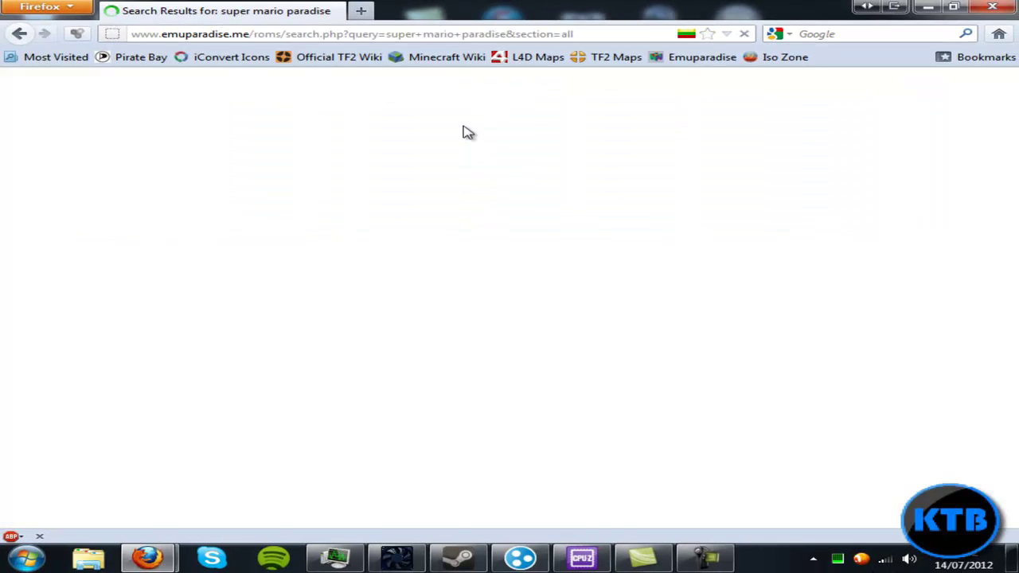
pyautogui.scroll(-10, 504, 239)
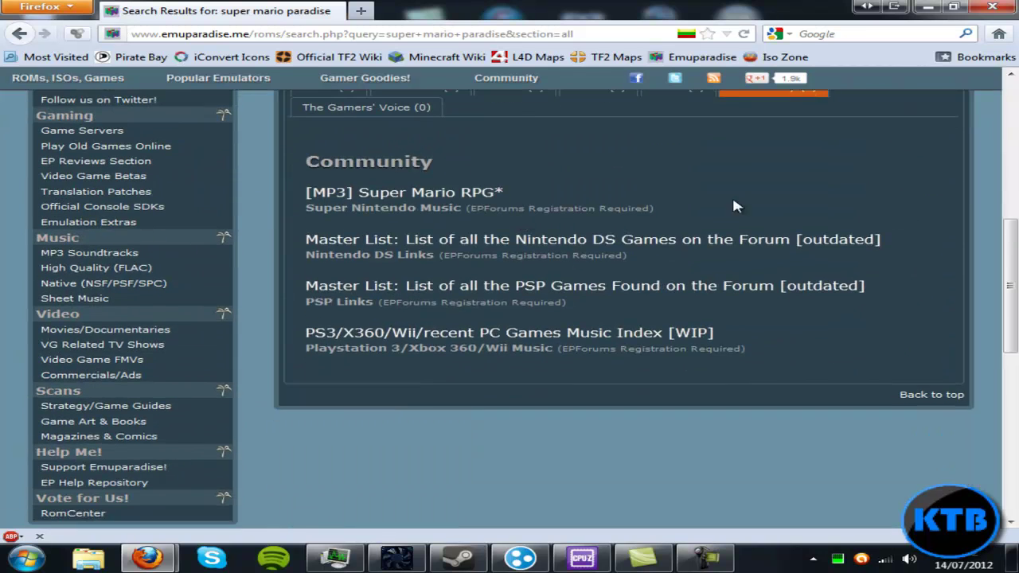
pyautogui.scroll(10, 558, 257)
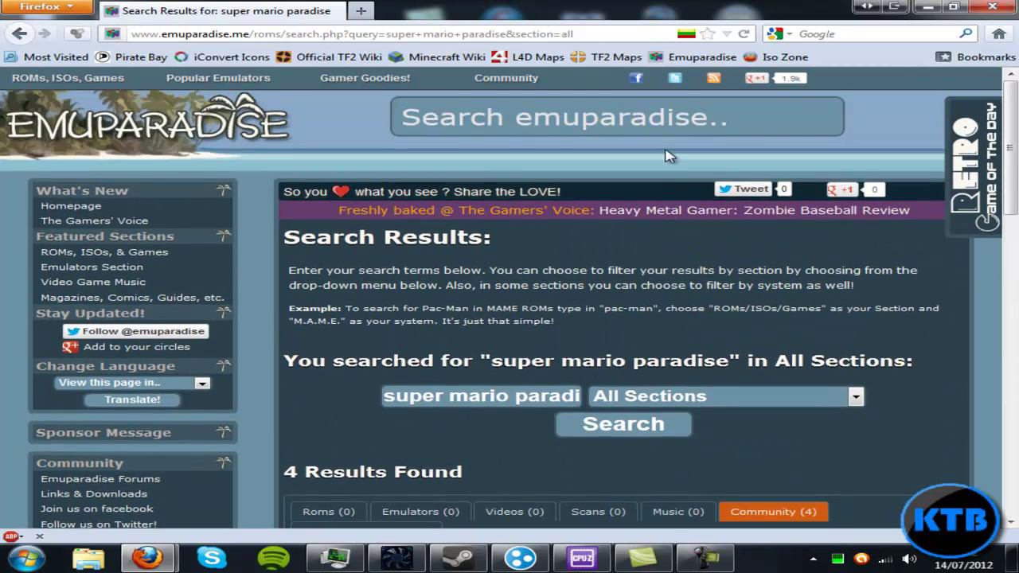
# Step: Search again for 'super mario sunshine' and scroll to the three GameCube ROM results
pyautogui.write('su')
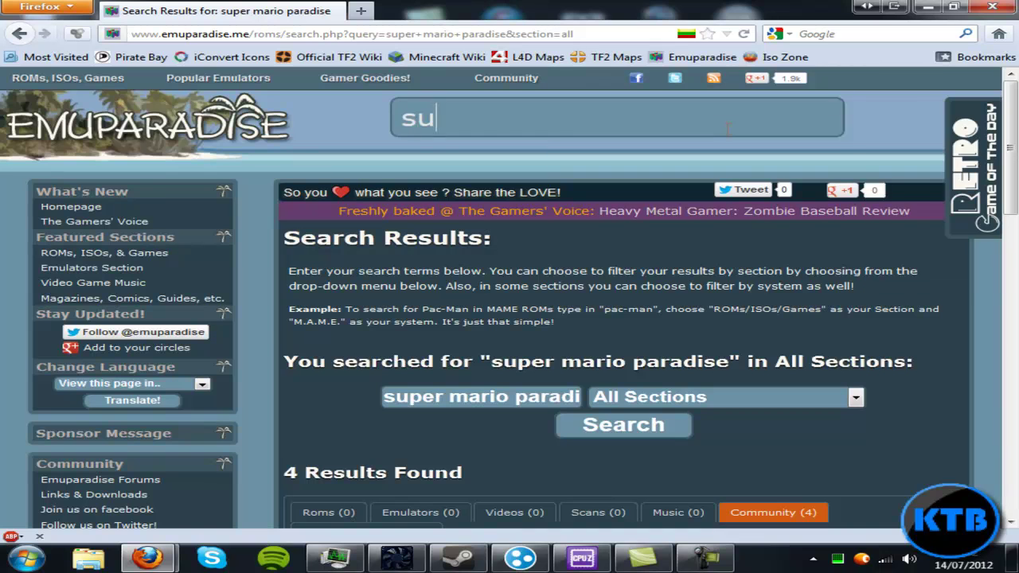
pyautogui.write('per ')
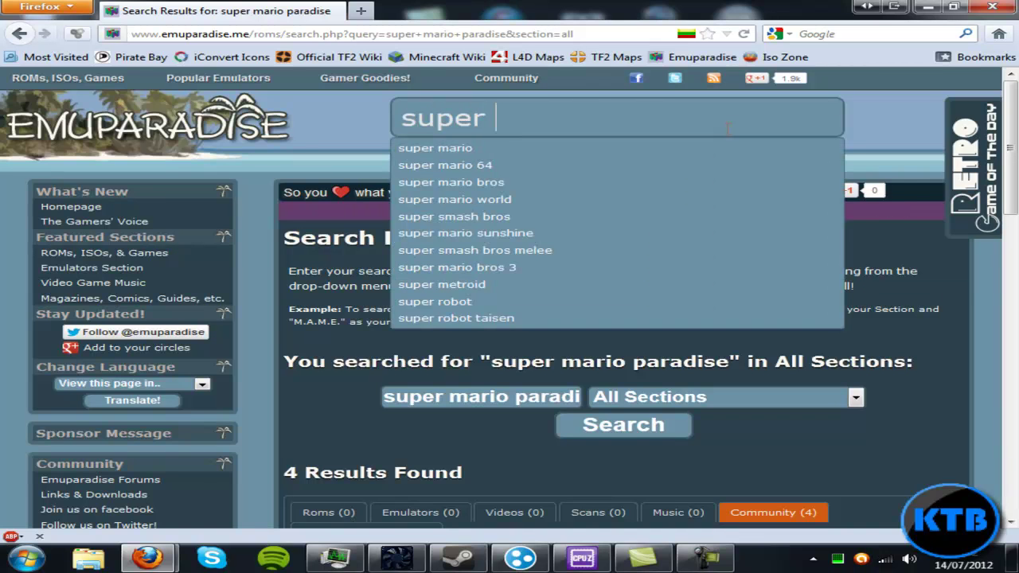
pyautogui.write('mario sunsh')
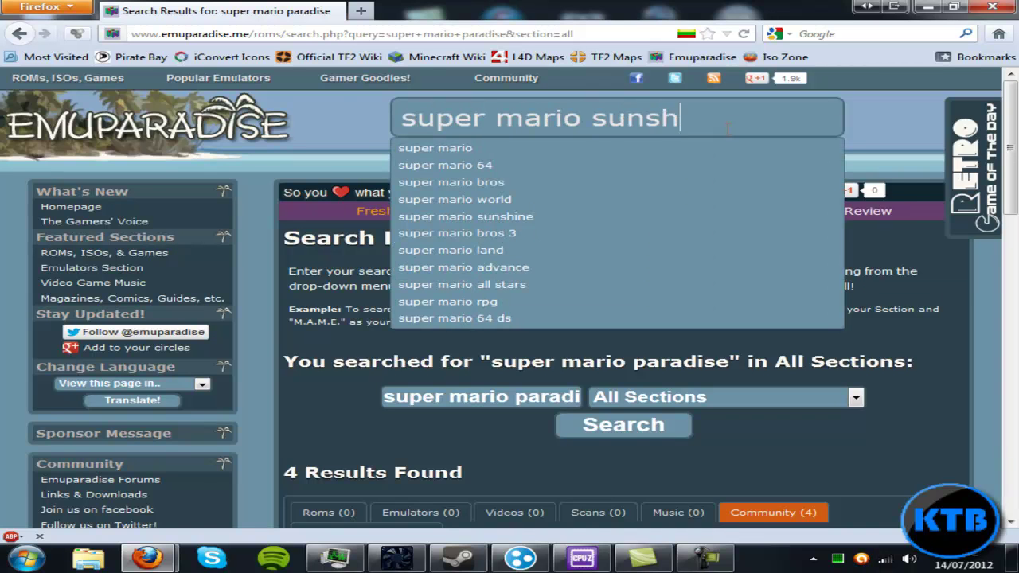
pyautogui.write('ine')
pyautogui.press('Return')
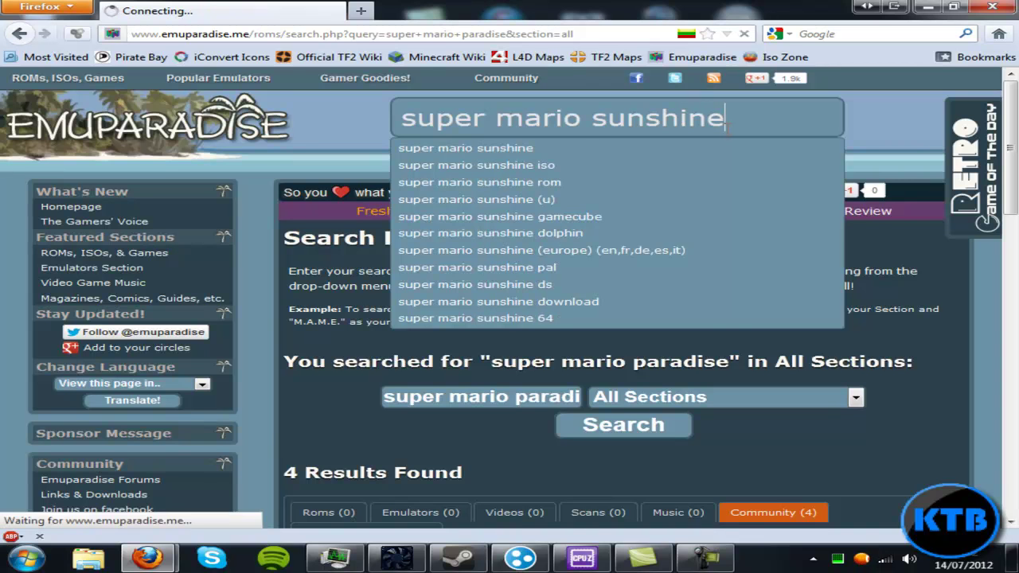
pyautogui.scroll(-5, 436, 246)
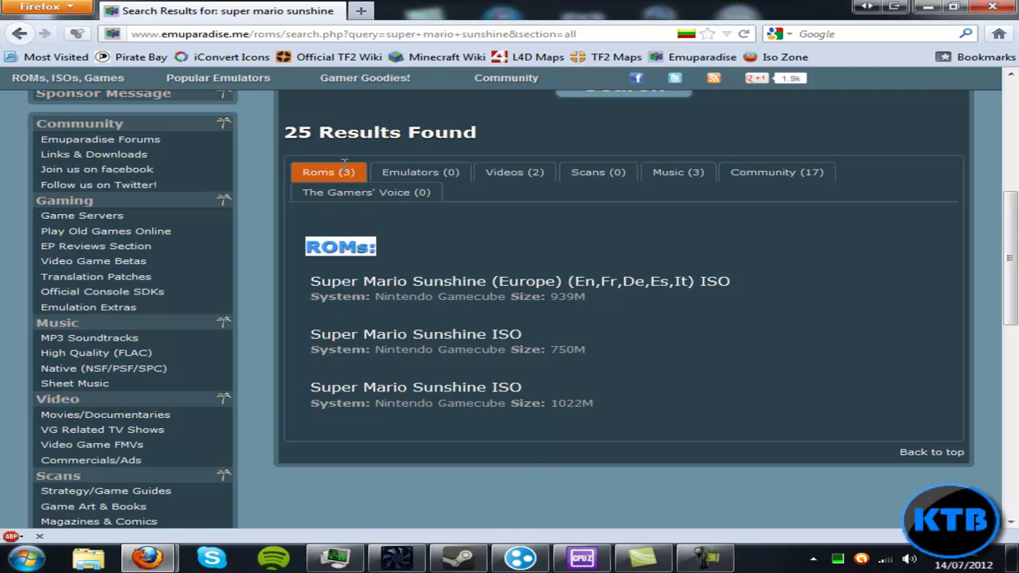
# Step: Download the Super Mario Sunshine (Europe) ISO archive and clear old entries from the downloads list
pyautogui.click(645, 426)
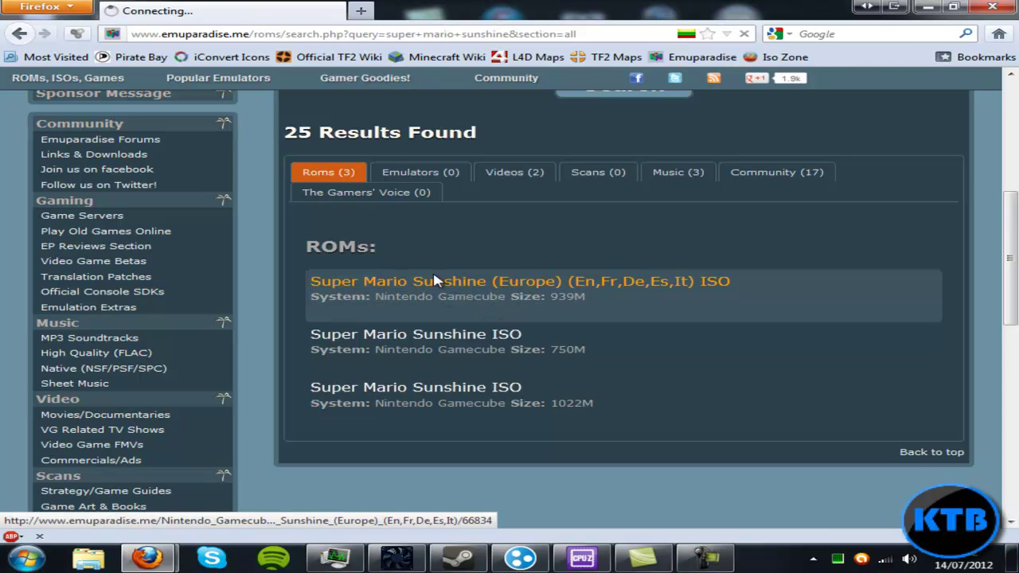
pyautogui.scroll(-5, 596, 353)
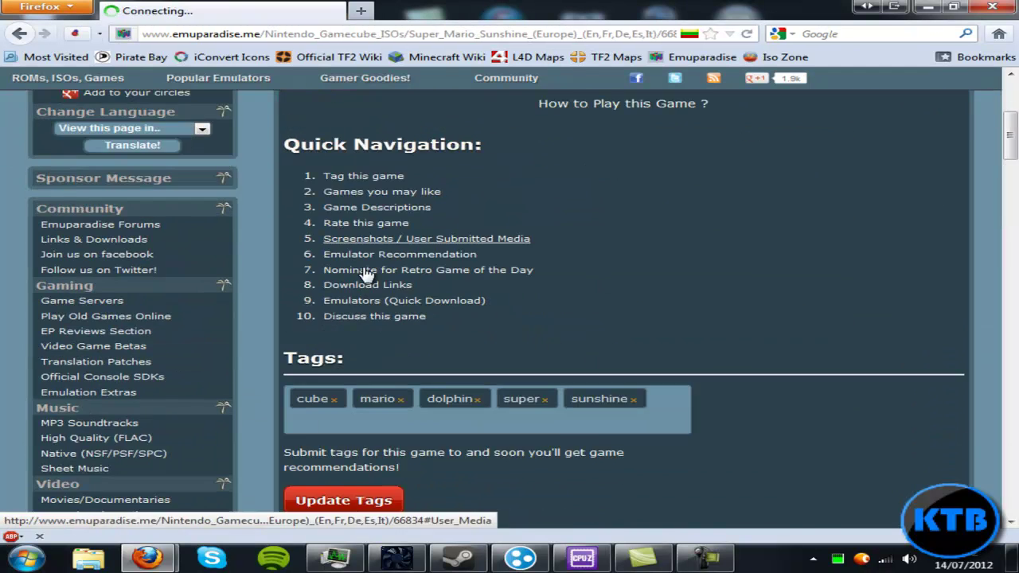
pyautogui.click(351, 284)
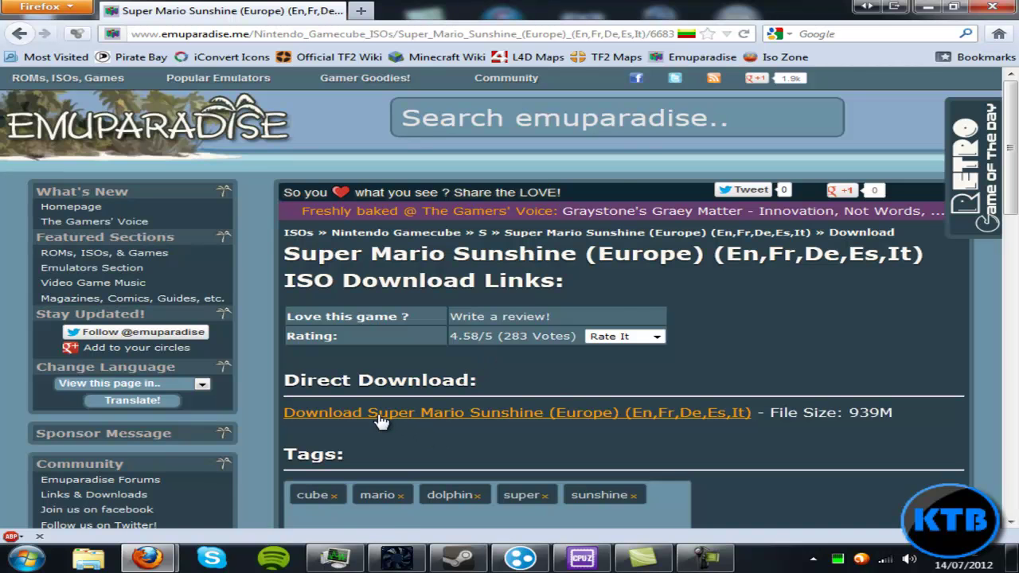
pyautogui.click(380, 415)
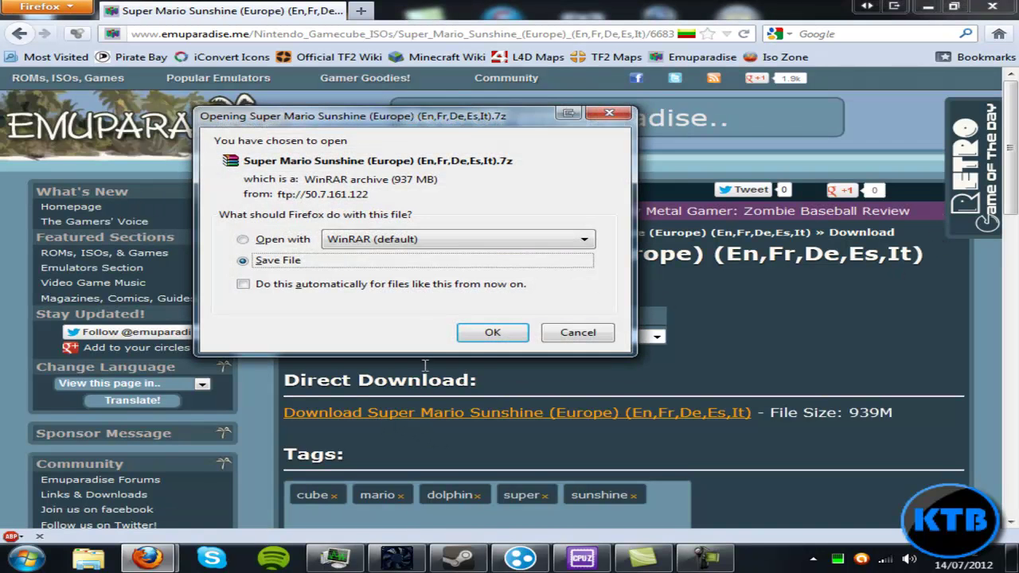
pyautogui.click(488, 333)
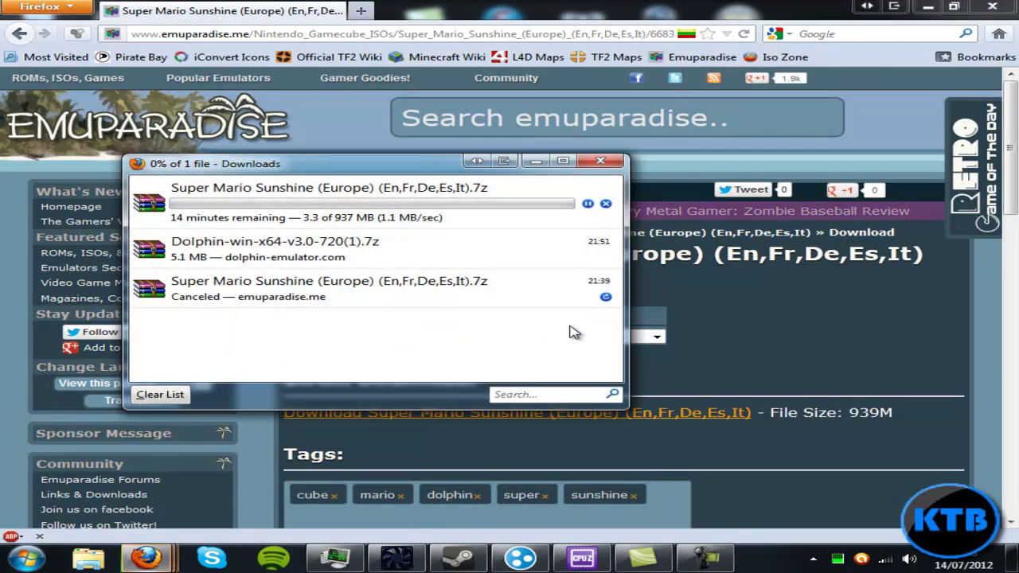
pyautogui.click(160, 395)
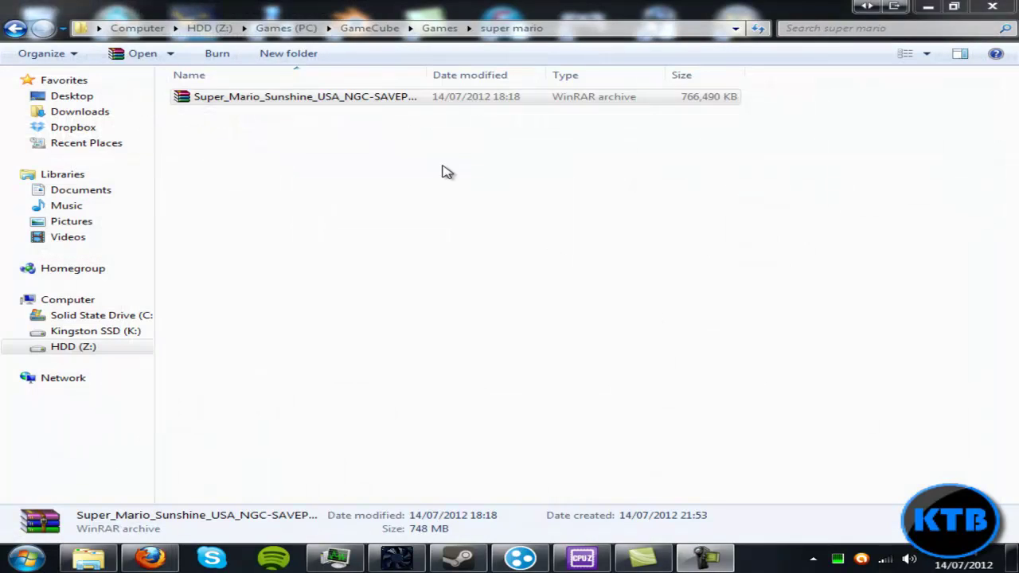
# Step: Select Super_Mario_Sunshine_USA_NGC-SAVEPOINT.rar in the super mario folder
pyautogui.click(324, 98)
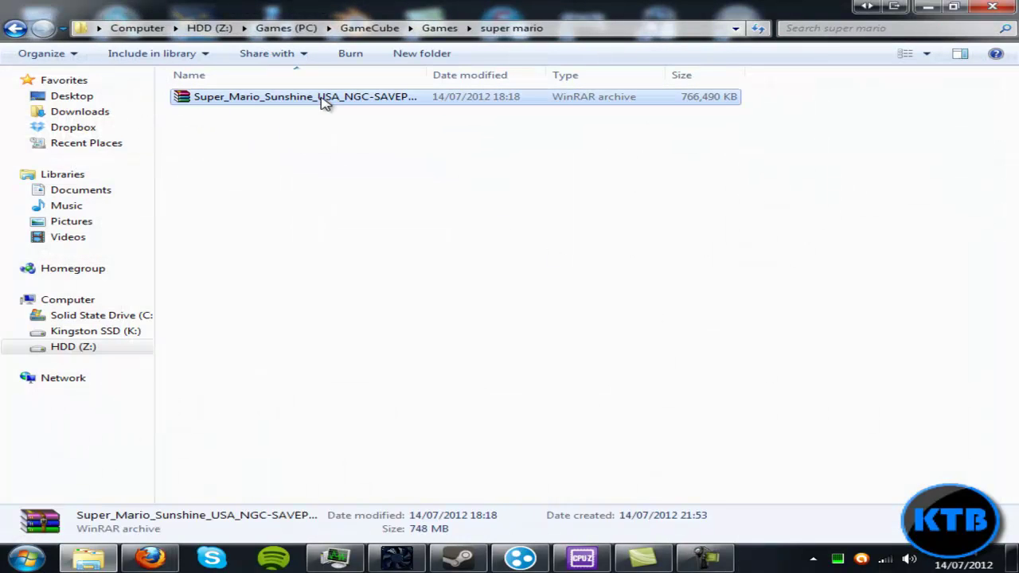
pyautogui.click(269, 130)
pyautogui.click(271, 98)
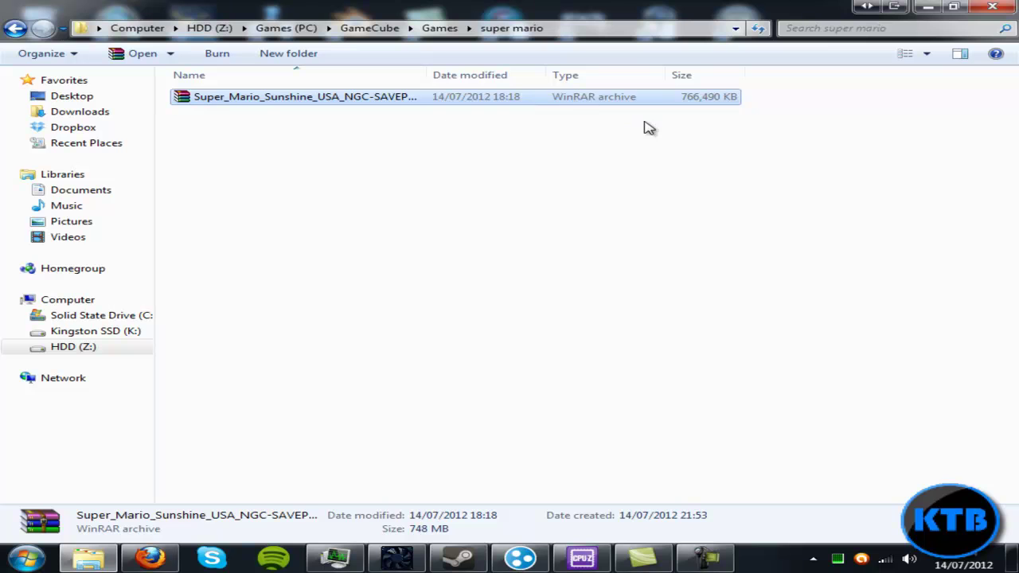
pyautogui.click(640, 204)
pyautogui.moveTo(837, 316); pyautogui.dragTo(605, 195)
pyautogui.click(369, 98)
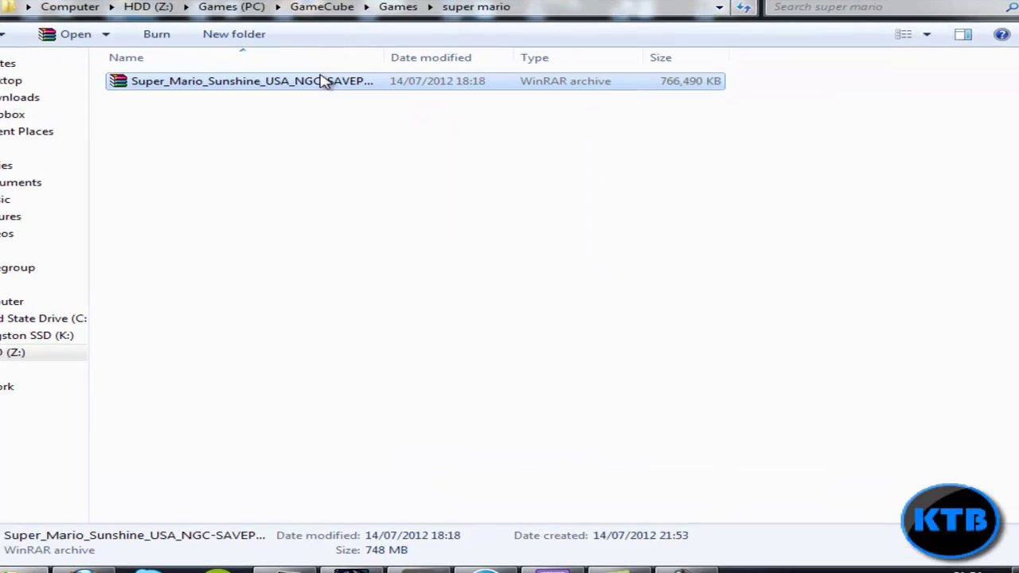
# Step: Open the archive in WinRAR and browse the game folder's archive parts
pyautogui.doubleClick(263, 81)
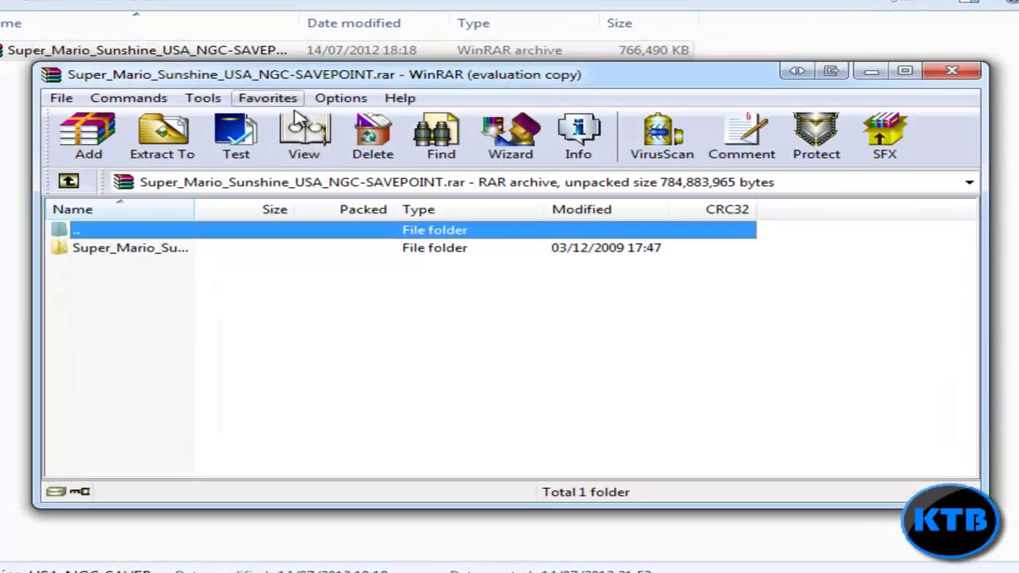
pyautogui.click(115, 250)
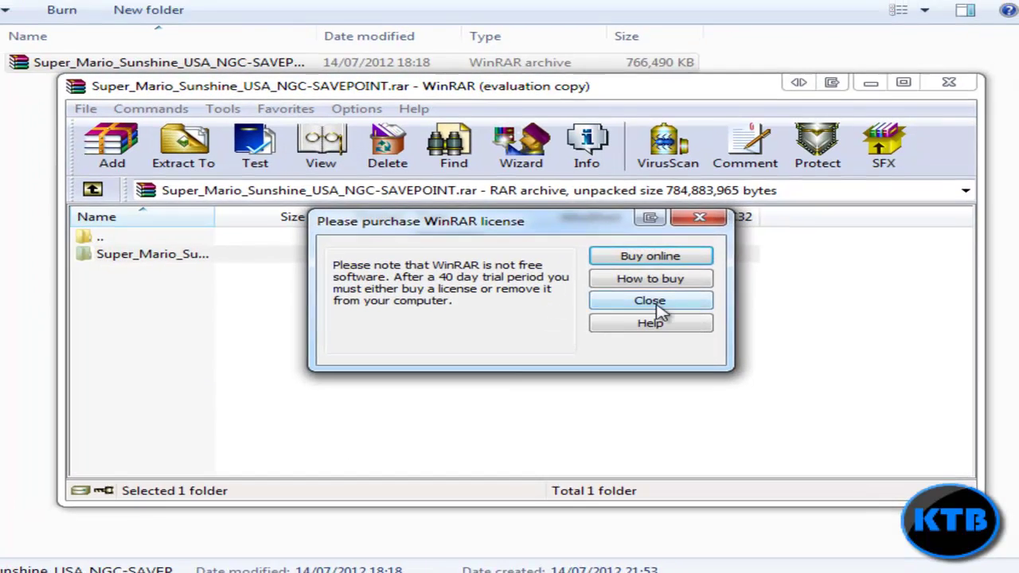
pyautogui.click(644, 297)
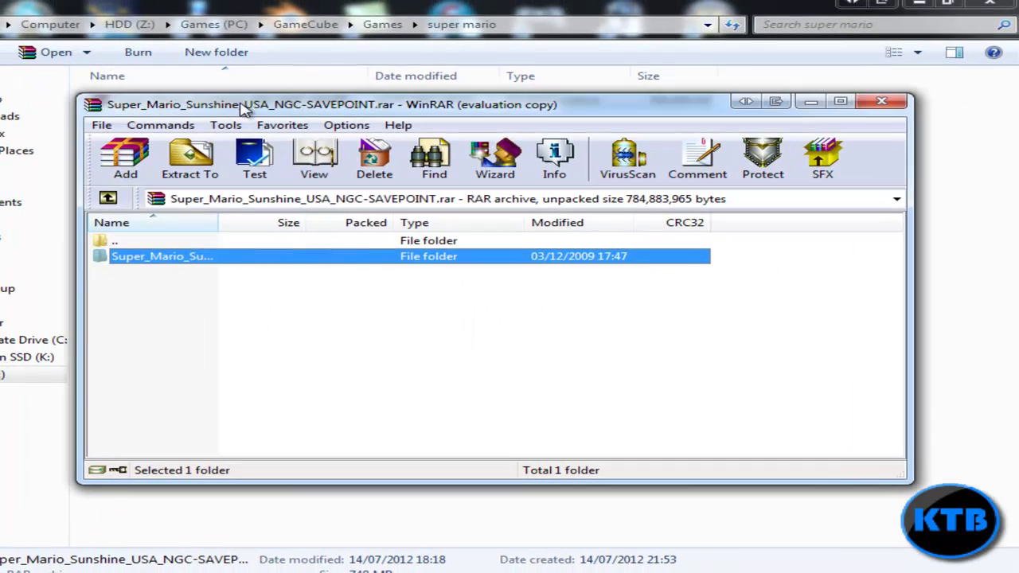
pyautogui.moveTo(243, 110); pyautogui.dragTo(239, 106)
pyautogui.doubleClick(219, 251)
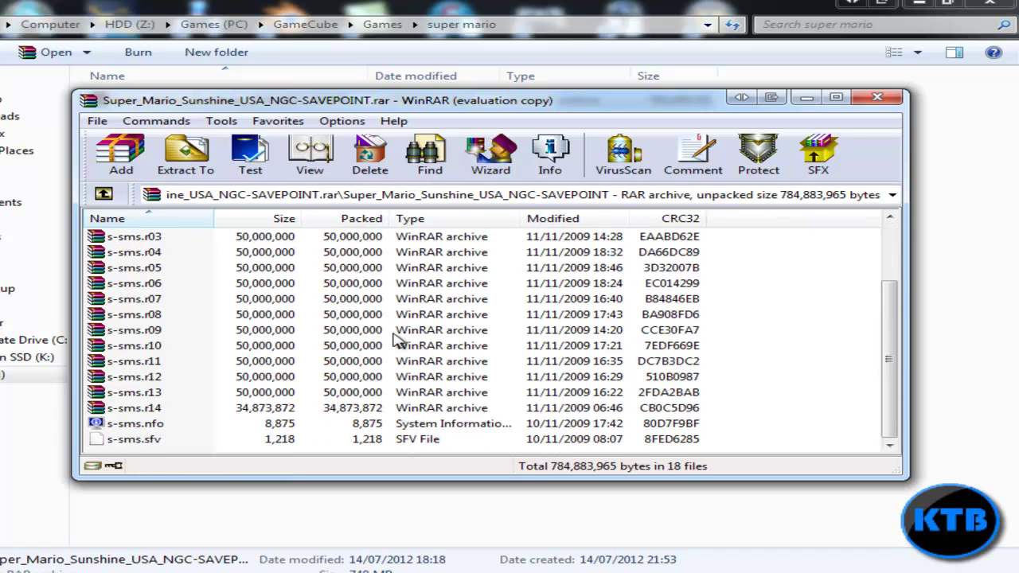
pyautogui.moveTo(890, 286); pyautogui.dragTo(839, 423)
pyautogui.scroll(3, 773, 430)
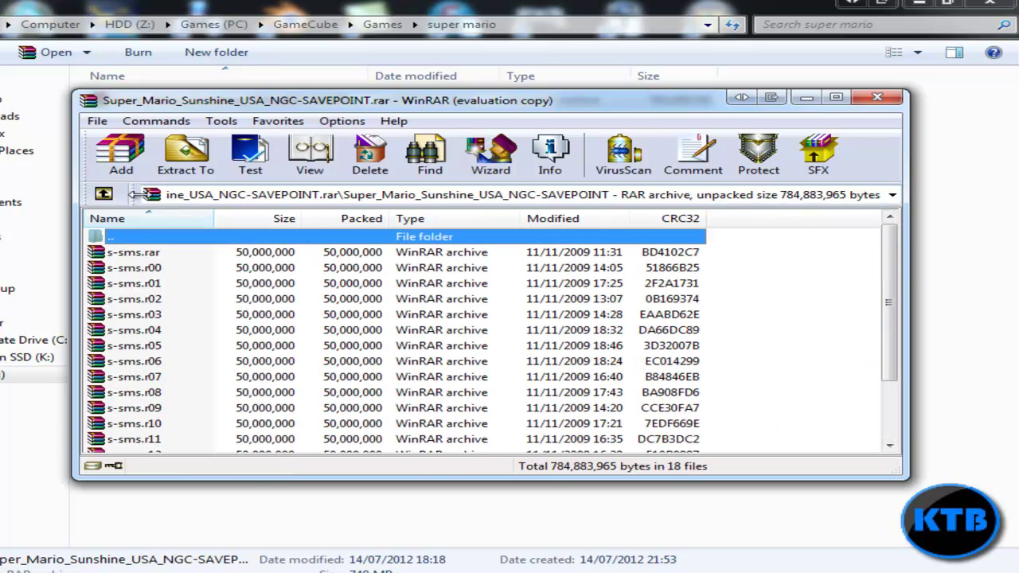
pyautogui.click(104, 196)
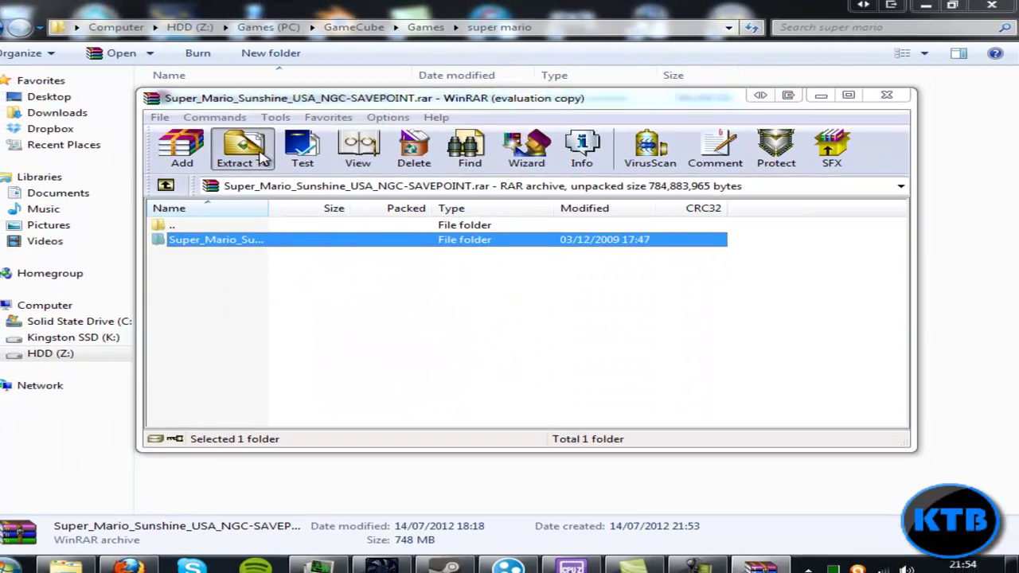
# Step: Extract the archive to the suggested folder beside it in the super mario directory
pyautogui.click(186, 156)
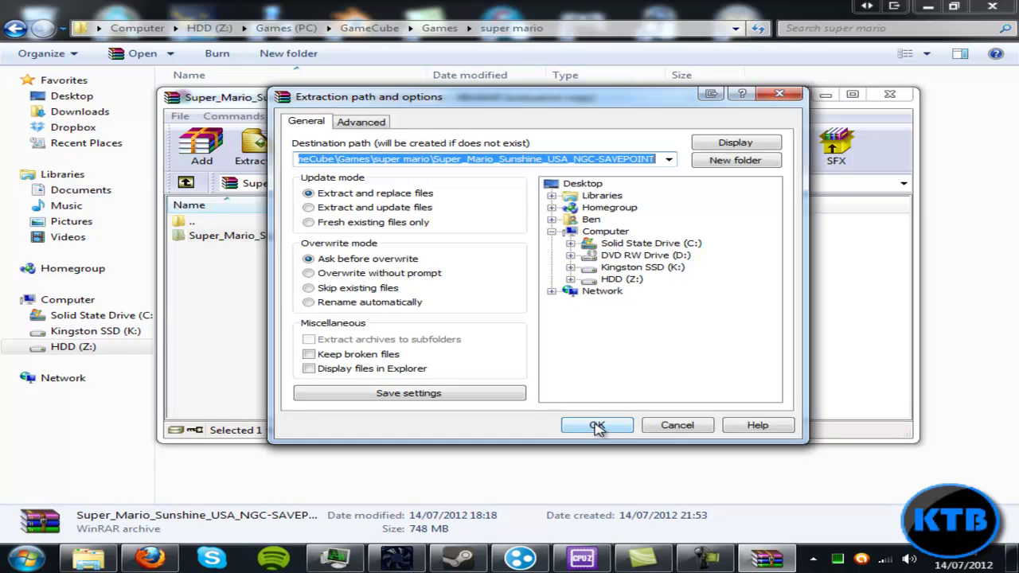
pyautogui.click(597, 427)
pyautogui.moveTo(500, 109); pyautogui.dragTo(482, 217)
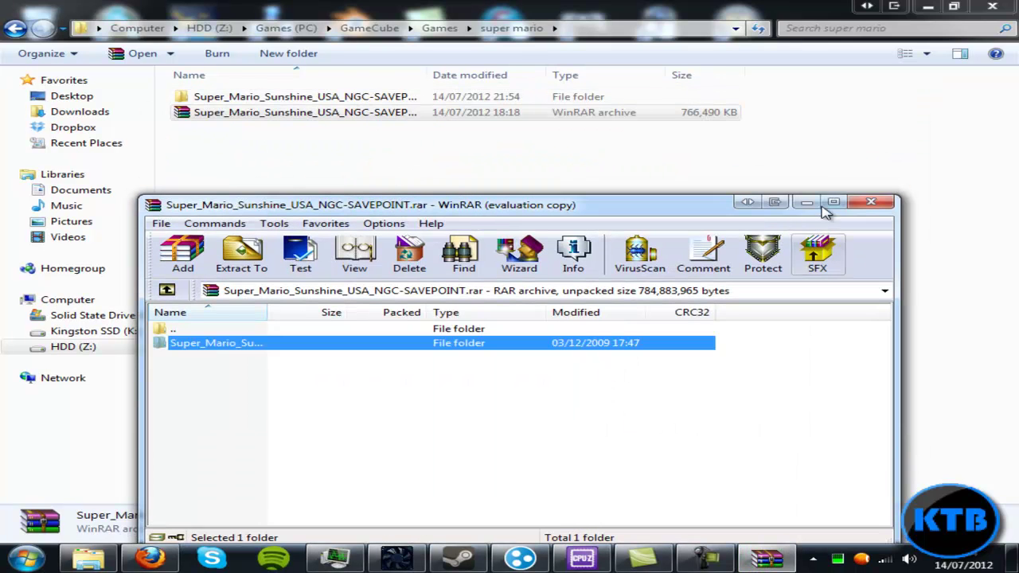
# Step: Open the inner SAVEPOINT subfolder of the extracted Super_Mario_Sunshine_USA_NGC-SAVEPOINT folder
pyautogui.click(863, 207)
pyautogui.click(217, 96)
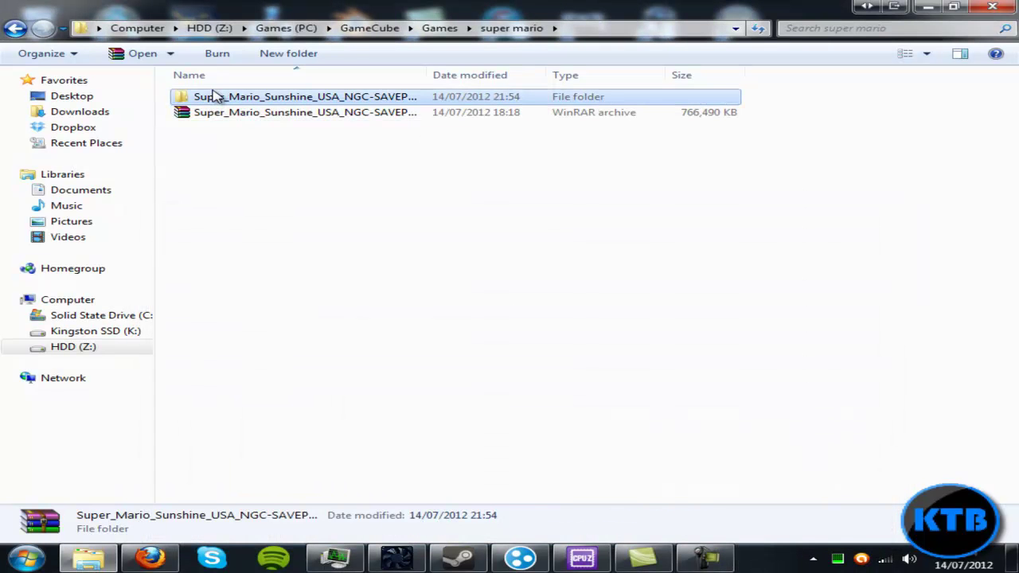
pyautogui.doubleClick(231, 102)
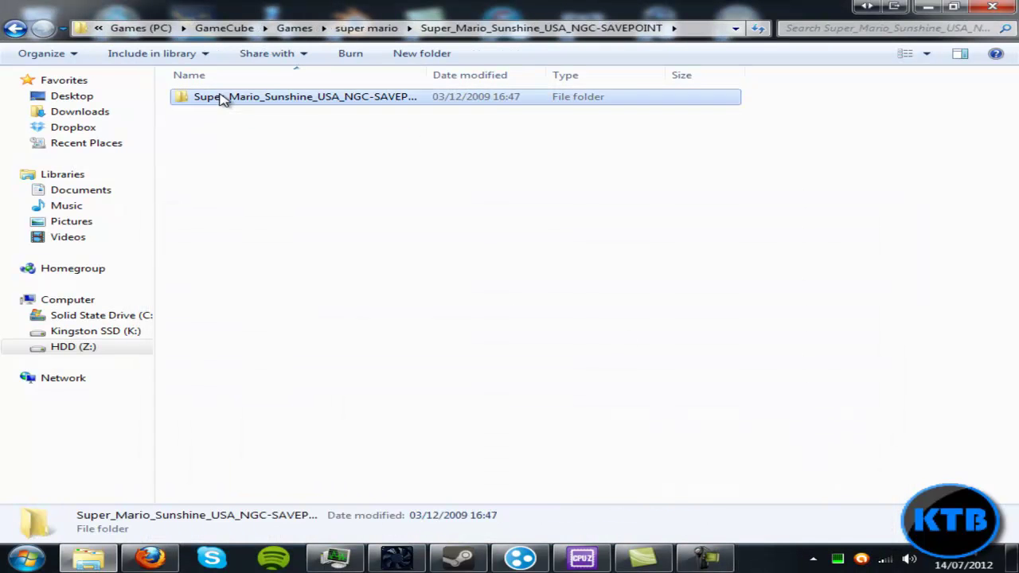
pyautogui.doubleClick(225, 98)
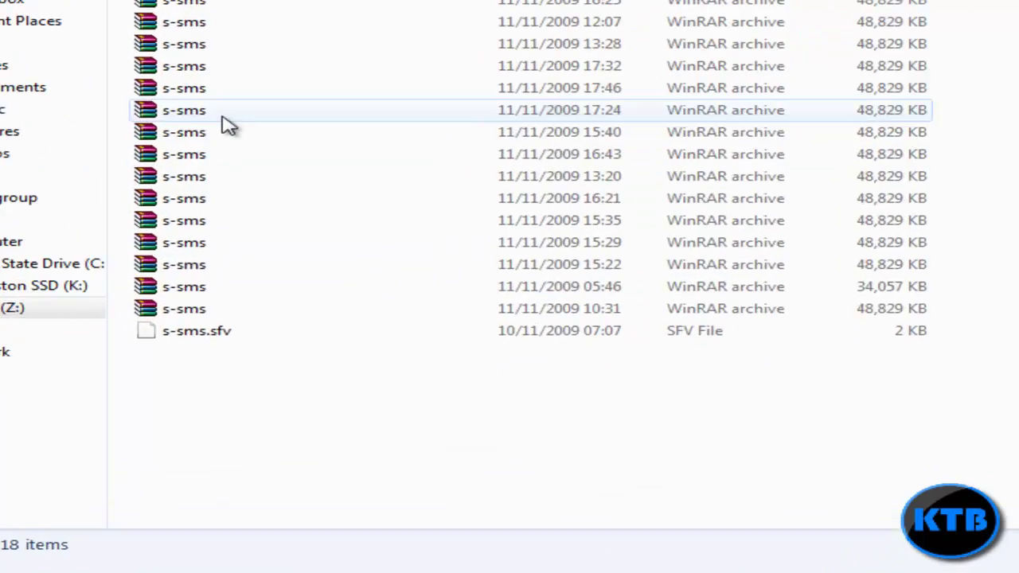
# Step: Delete the s-sms.sfv checksum file
pyautogui.click(286, 365)
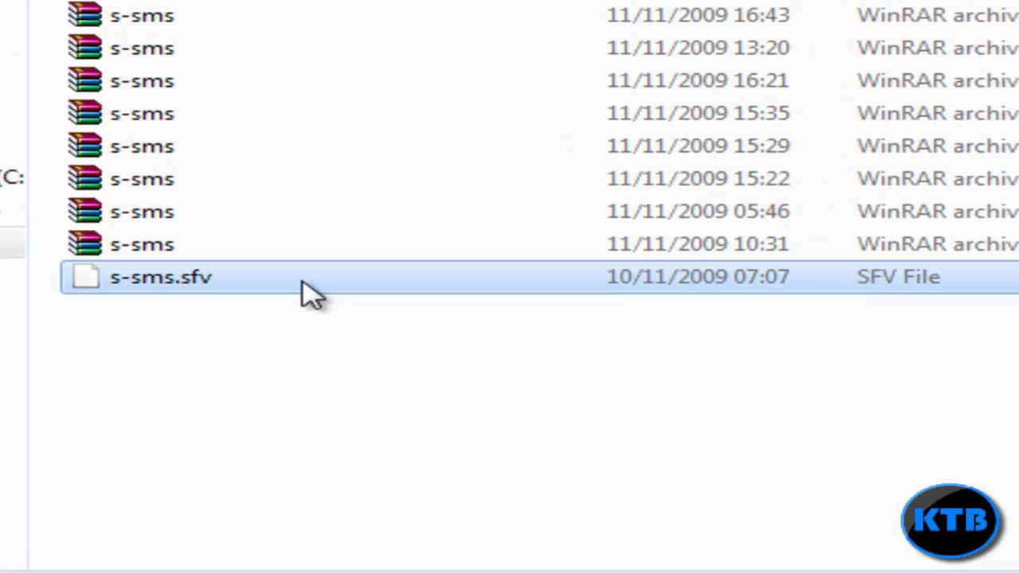
pyautogui.press('Delete')
pyautogui.press('Return')
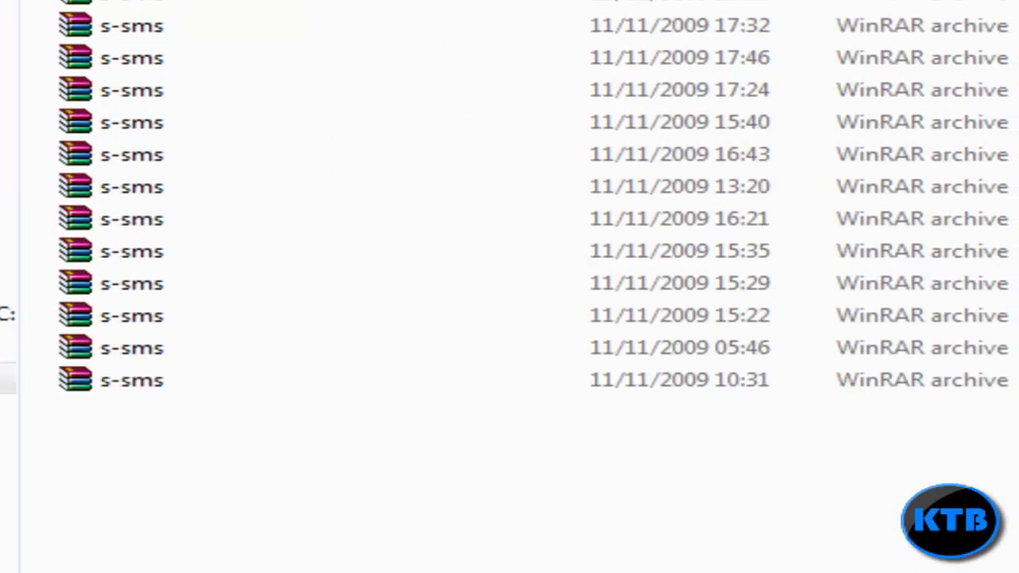
# Step: Delete the stray s-sms System Information file, then select all 16 s-sms archives
pyautogui.click(220, 107)
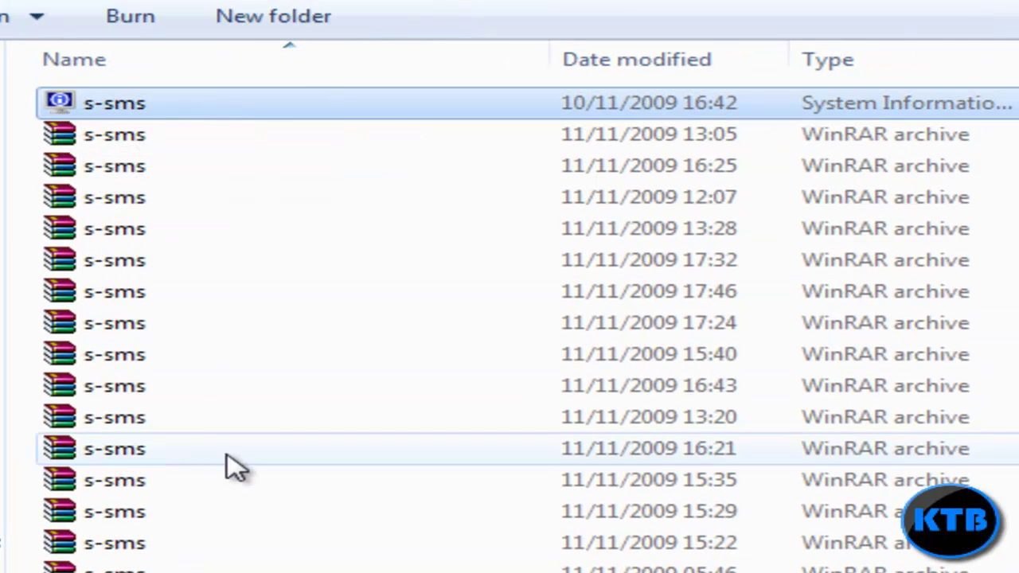
pyautogui.press('Delete')
pyautogui.press('Return')
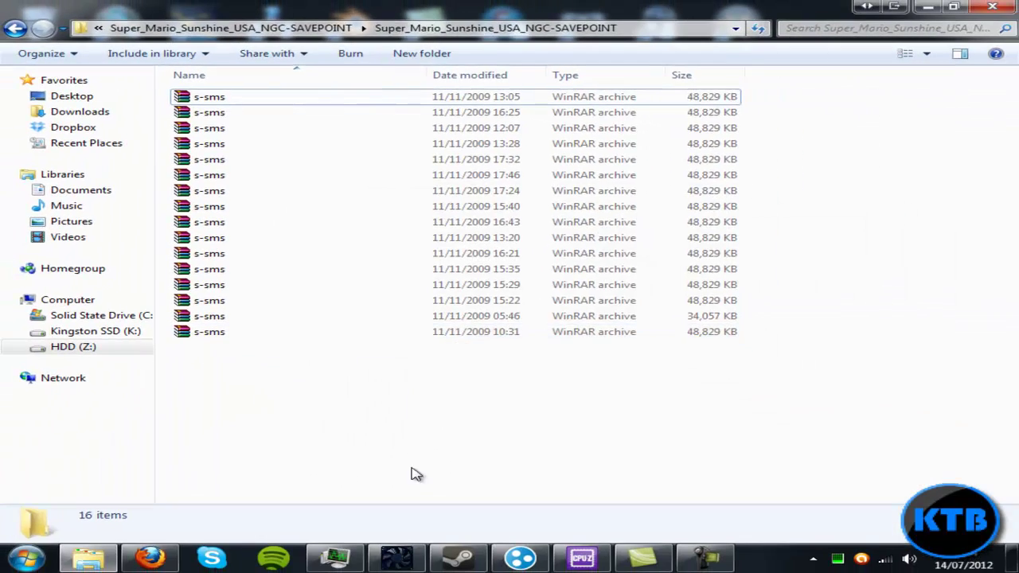
pyautogui.moveTo(649, 484); pyautogui.dragTo(450, 97)
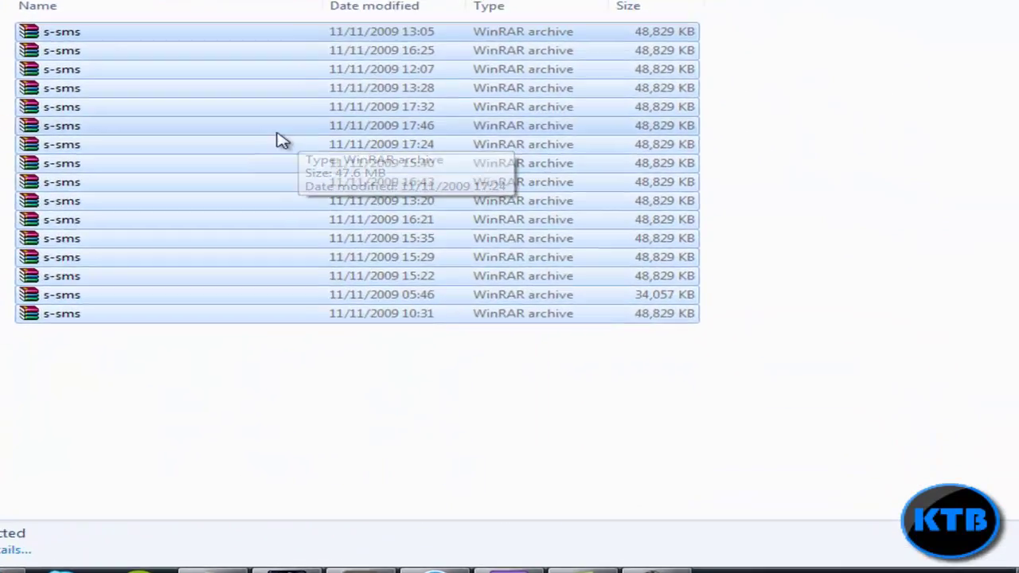
# Step: Extract the 16 s-sms archives here into a single s-sms GCM file
pyautogui.rightClick(279, 143)
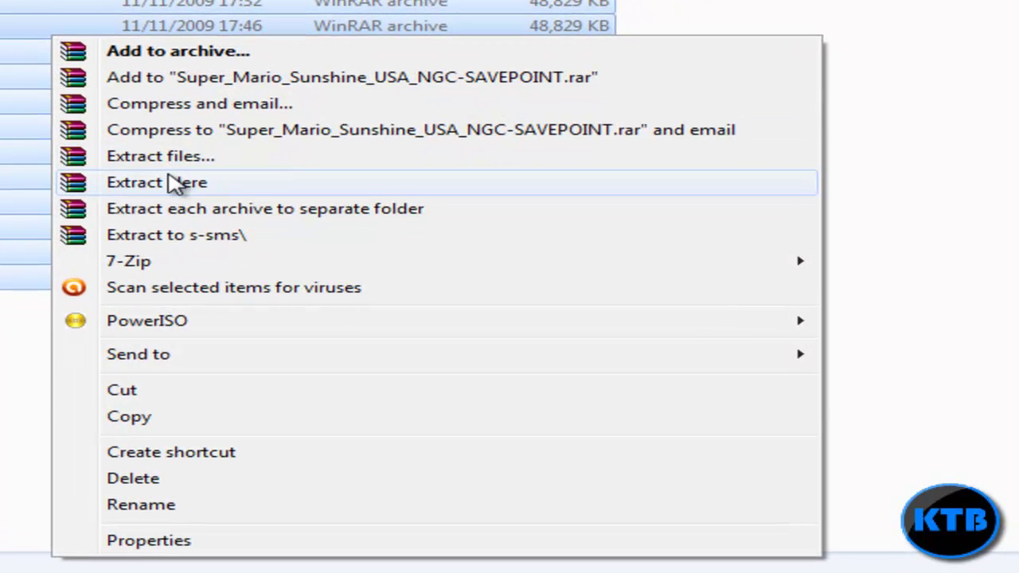
pyautogui.click(169, 182)
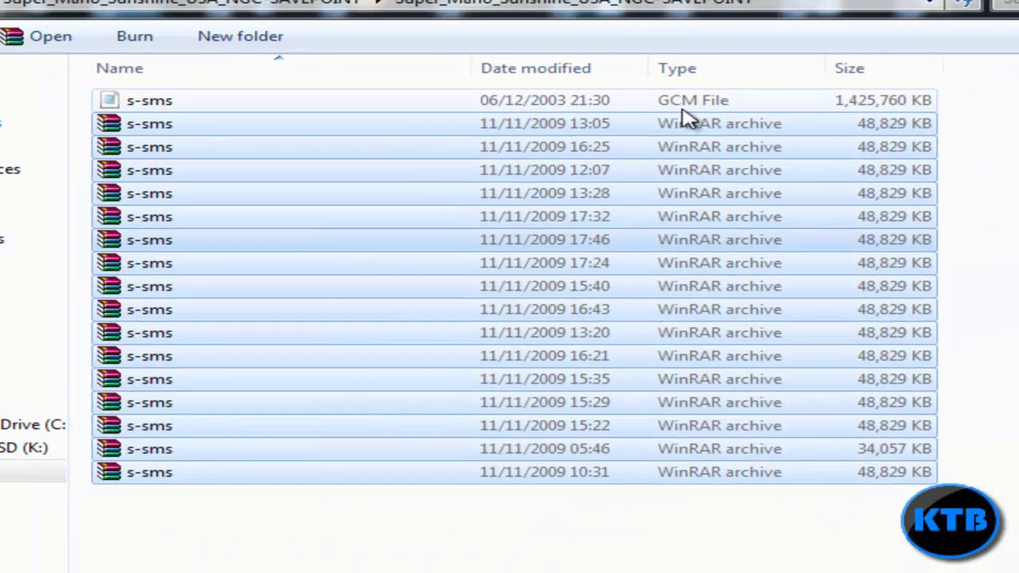
pyautogui.click(996, 364)
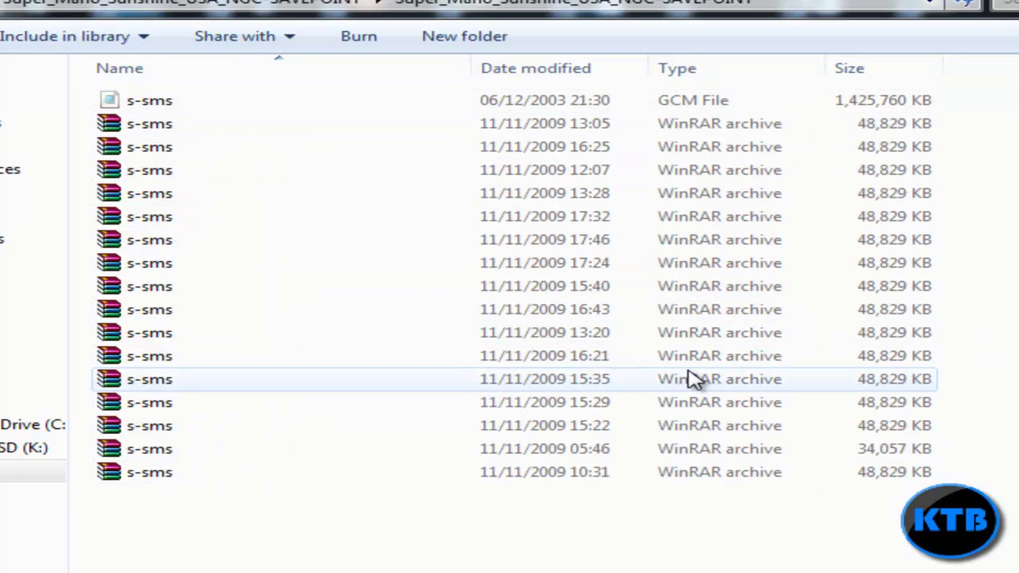
# Step: Delete all 16 s-sms archive parts, keeping only the GCM file
pyautogui.moveTo(827, 564); pyautogui.dragTo(470, 195)
pyautogui.moveTo(455, 570); pyautogui.dragTo(324, 134)
pyautogui.press('Delete')
pyautogui.press('Return')
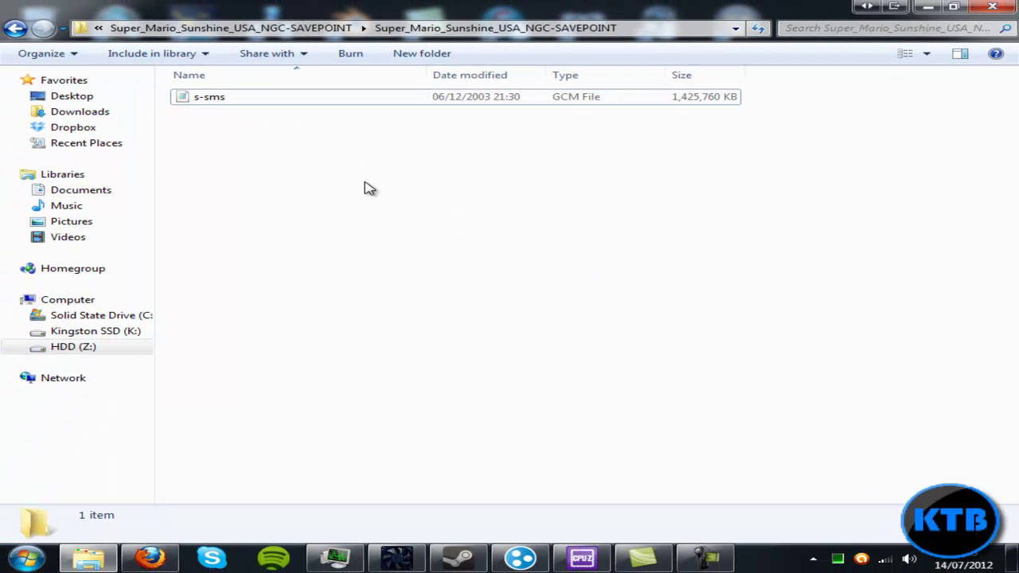
# Step: Check the GCM file's 1,425,760 KB size and go back up to the super mario folder
pyautogui.click(216, 103)
pyautogui.moveTo(216, 103); pyautogui.dragTo(308, 210)
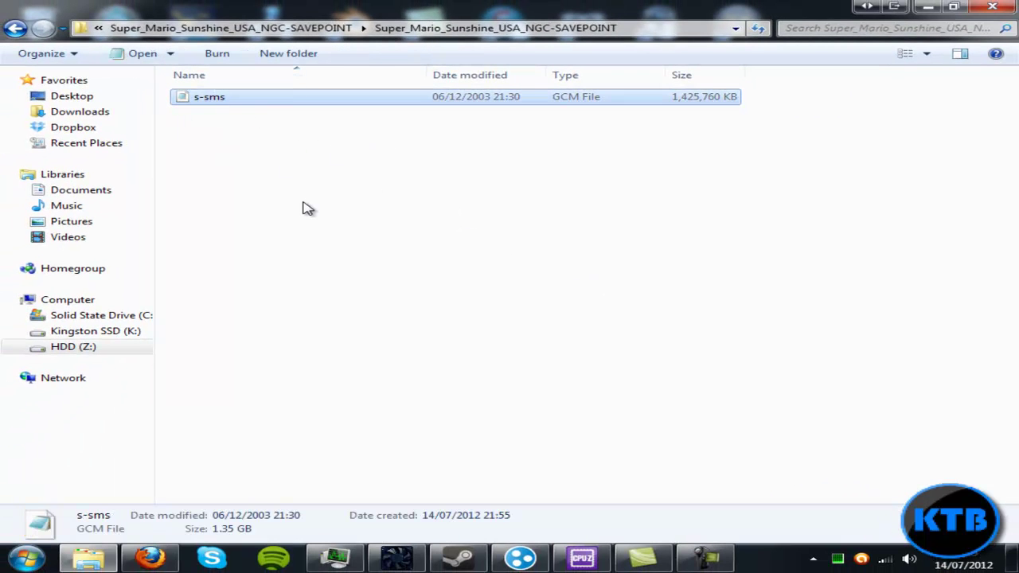
pyautogui.click(308, 209)
pyautogui.press('BackSpace')
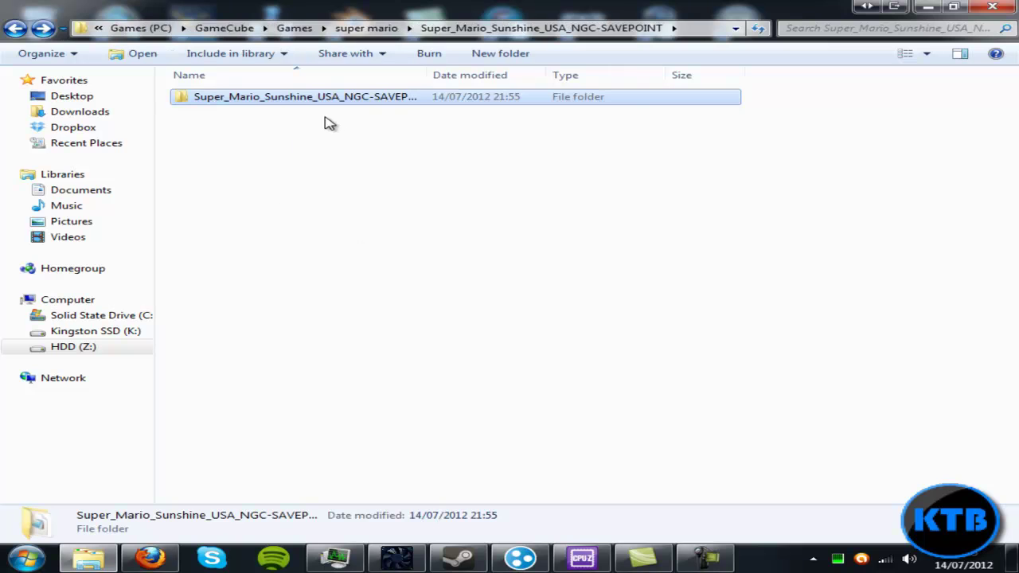
pyautogui.press('BackSpace')
# Step: Delete the original downloaded .rar archive and reopen the folder holding the GCM file
pyautogui.click(297, 114)
pyautogui.press('Delete')
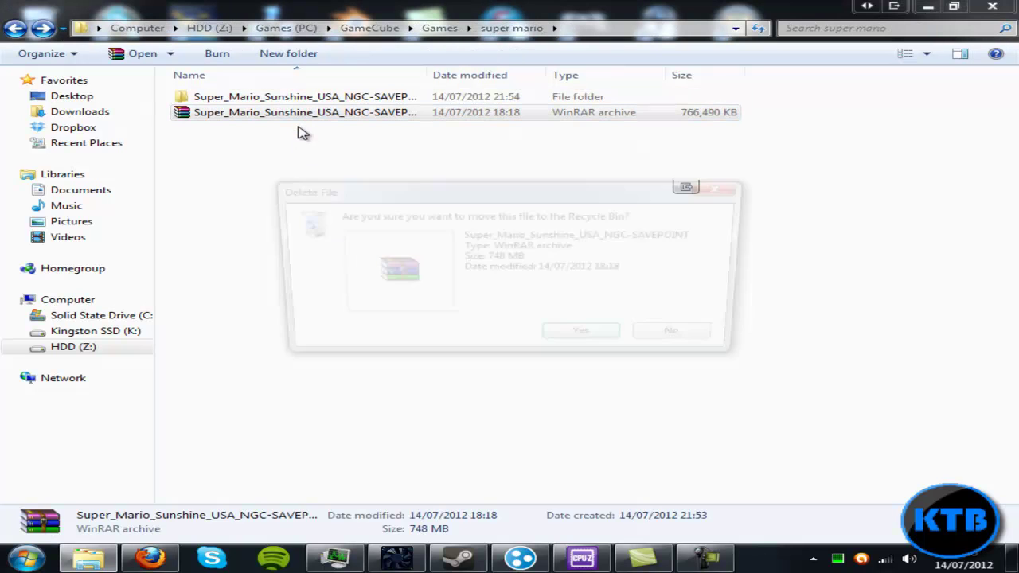
pyautogui.press('Return')
pyautogui.doubleClick(319, 101)
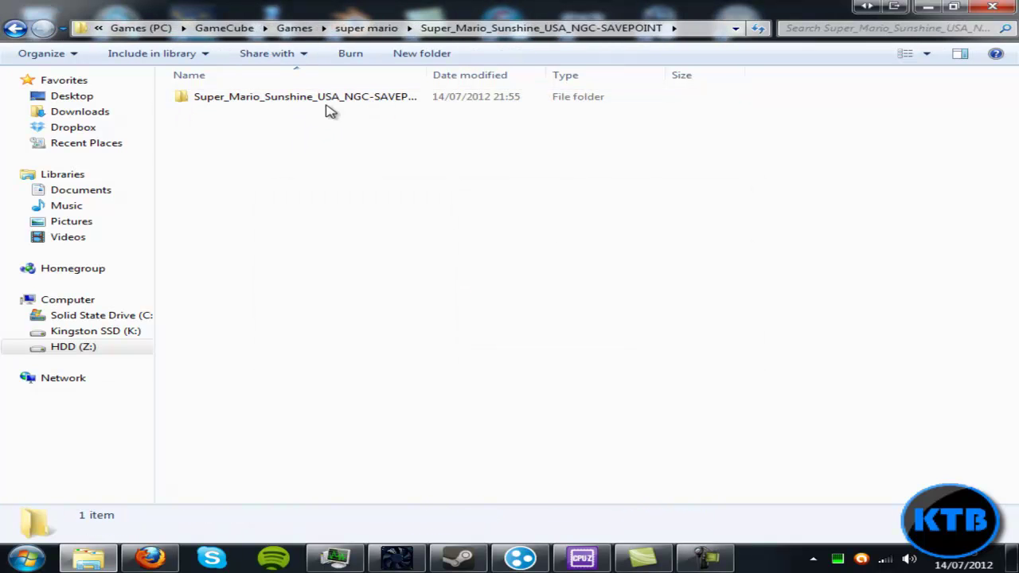
pyautogui.doubleClick(342, 96)
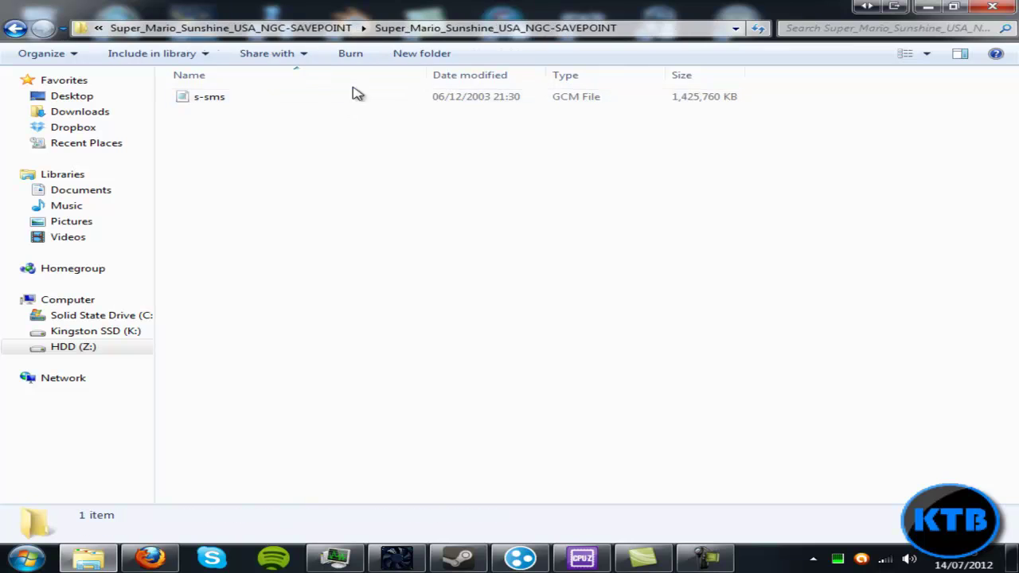
# Step: Load s-sms.gcm from HDD (Z:) > Games (PC) > GameCube > Games > super mario > Super Mario Sunshine and start it
pyautogui.click(991, 6)
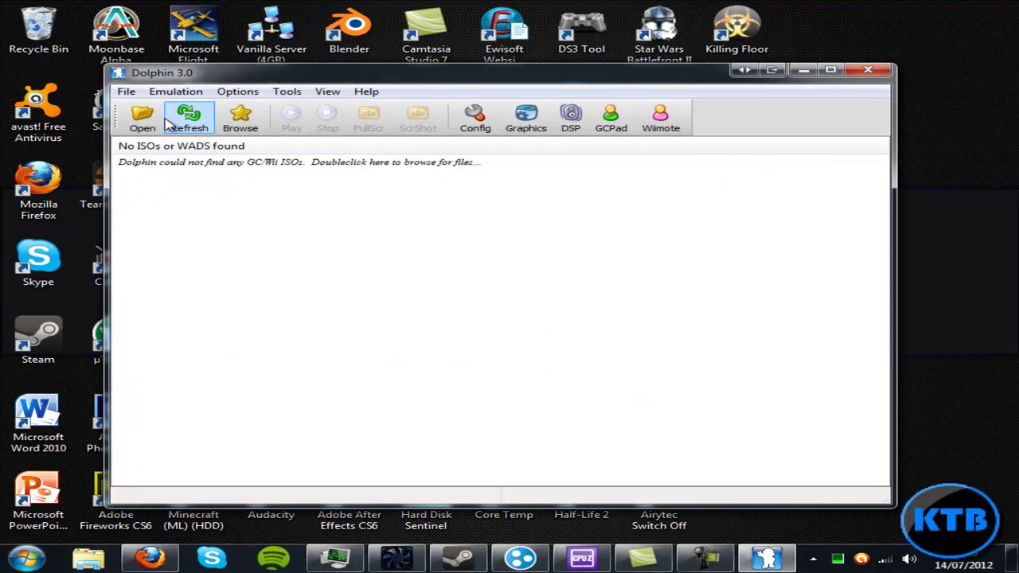
pyautogui.click(157, 121)
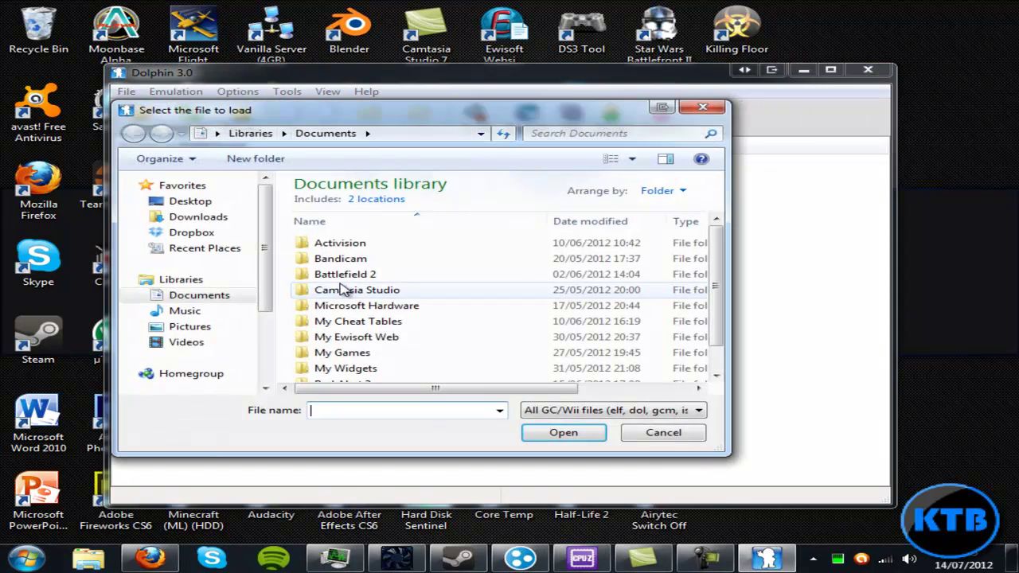
pyautogui.scroll(-3, 247, 387)
pyautogui.click(193, 337)
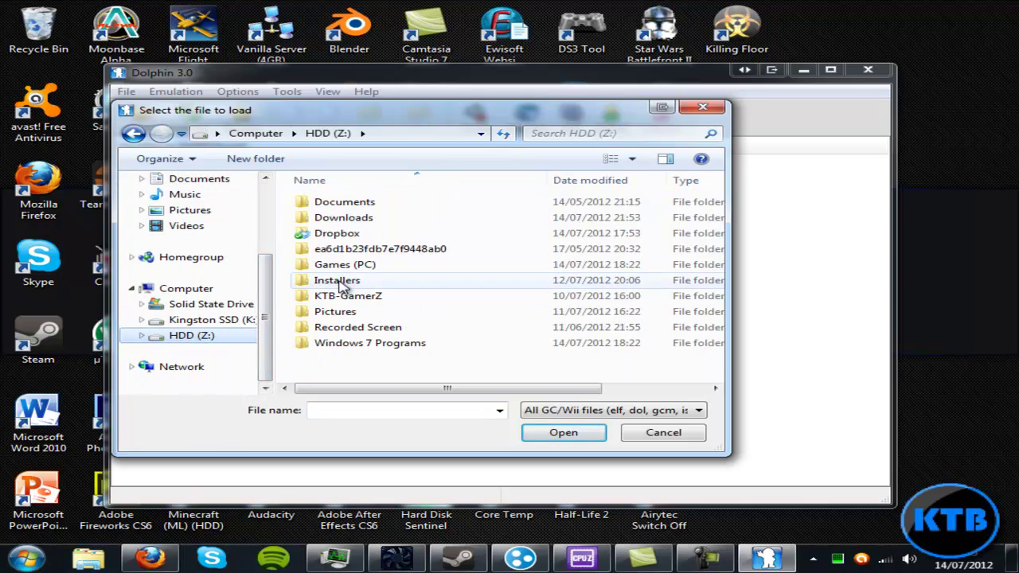
pyautogui.doubleClick(333, 259)
pyautogui.doubleClick(356, 285)
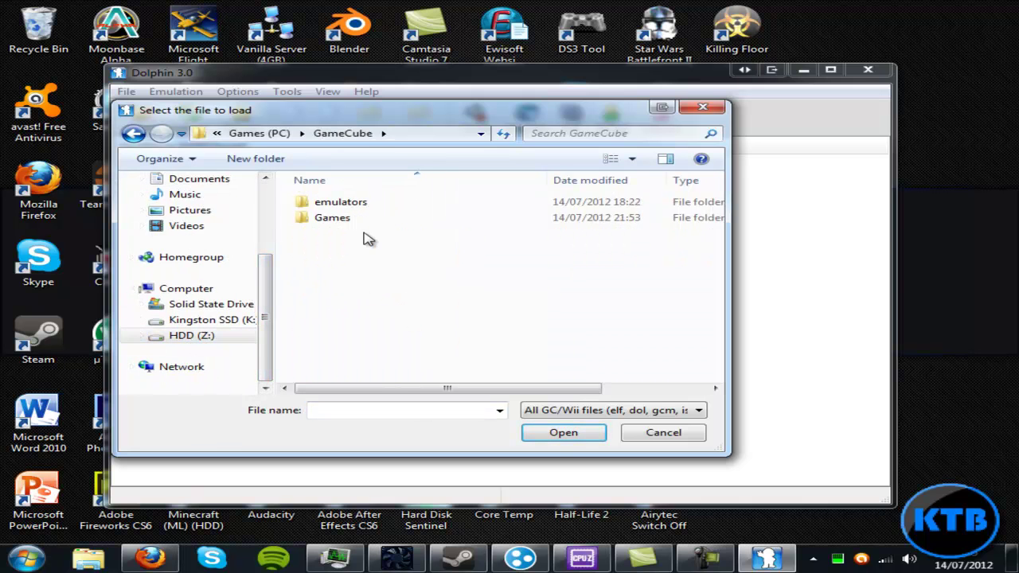
pyautogui.doubleClick(360, 219)
pyautogui.doubleClick(350, 248)
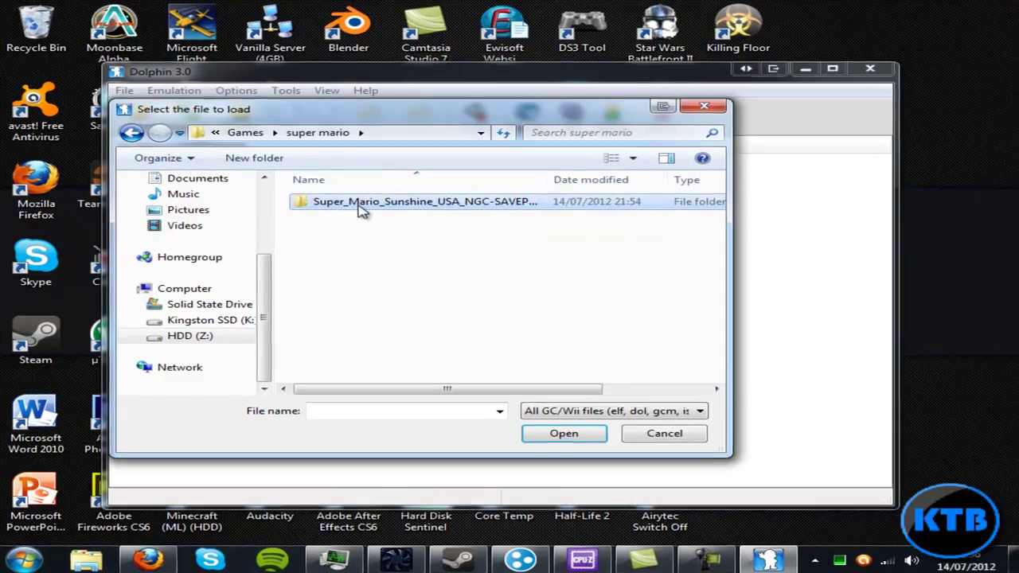
pyautogui.doubleClick(358, 204)
pyautogui.click(335, 206)
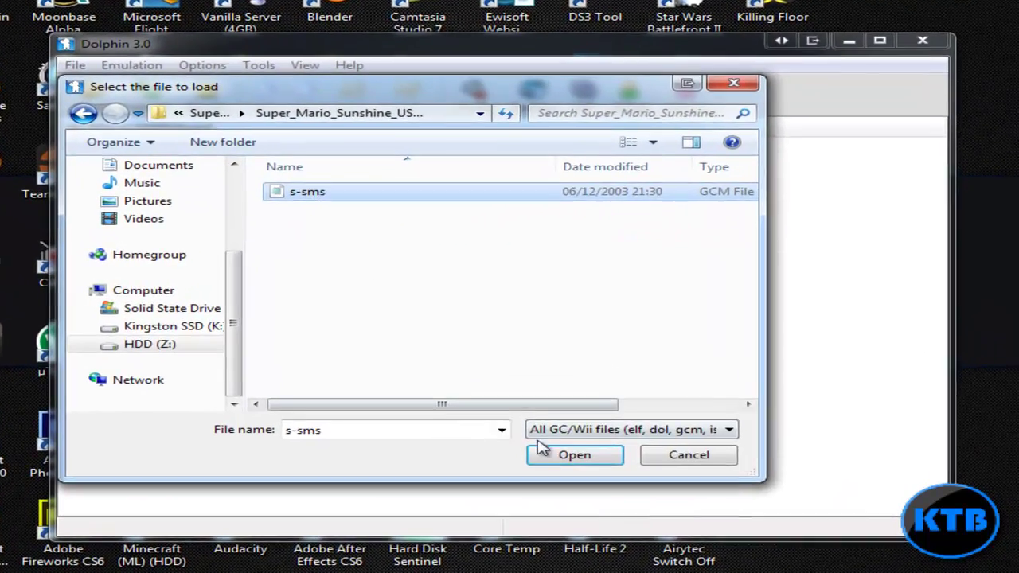
pyautogui.click(562, 448)
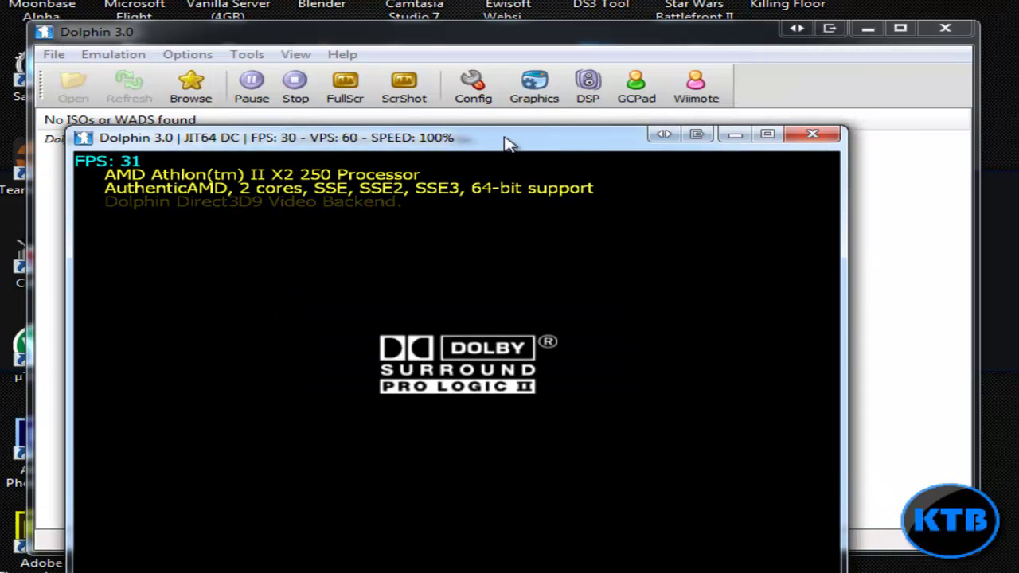
# Step: Advance Super Mario Sunshine past the title screen to file select, then stop the game
pyautogui.moveTo(509, 143); pyautogui.dragTo(528, 70)
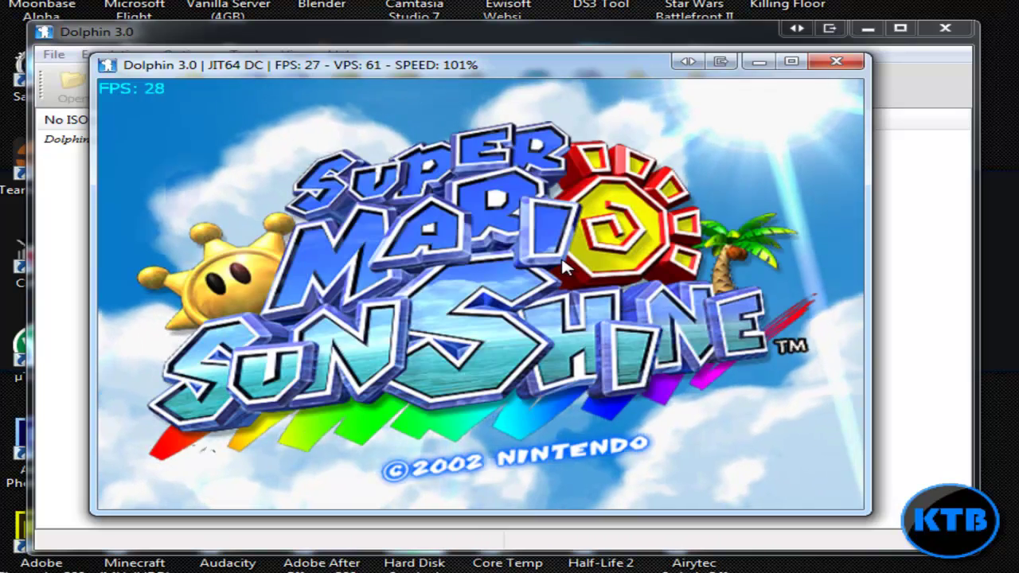
pyautogui.press('Return')
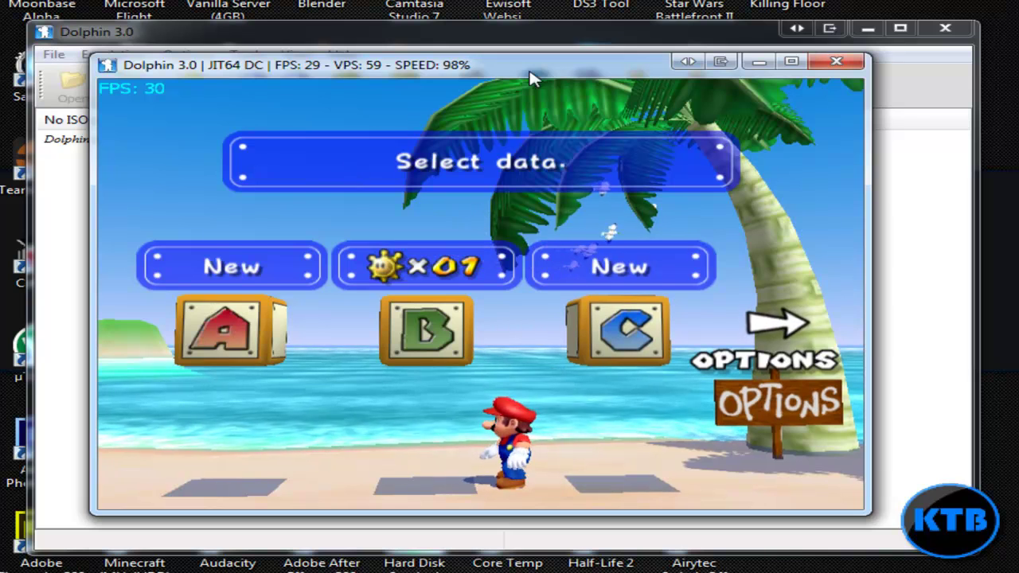
pyautogui.moveTo(532, 78); pyautogui.dragTo(535, 128)
pyautogui.click(294, 90)
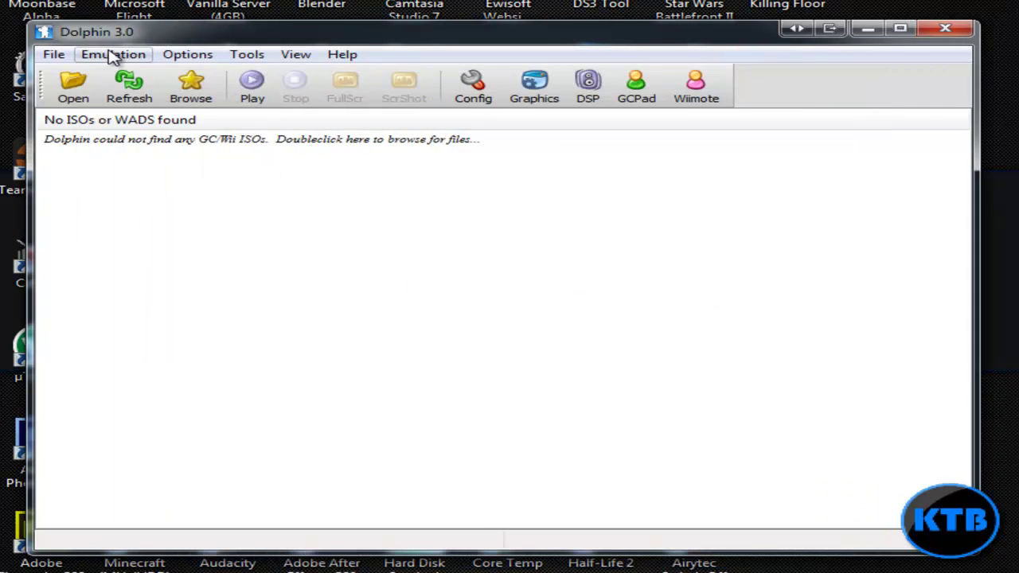
# Step: Open the GCPad settings and bind Pad 1's C-Stick Left to J
pyautogui.moveTo(338, 68); pyautogui.dragTo(286, 57)
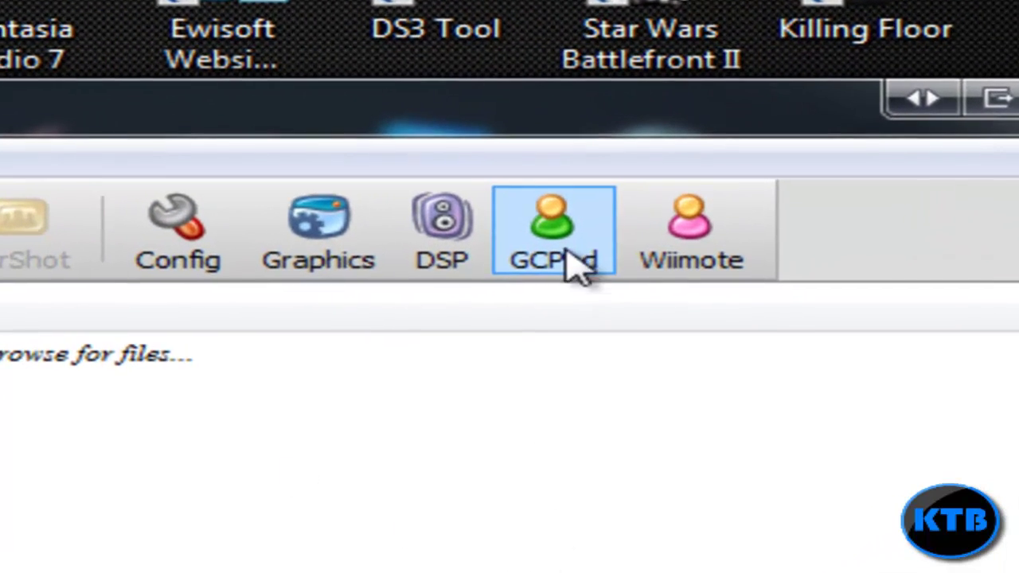
pyautogui.click(593, 210)
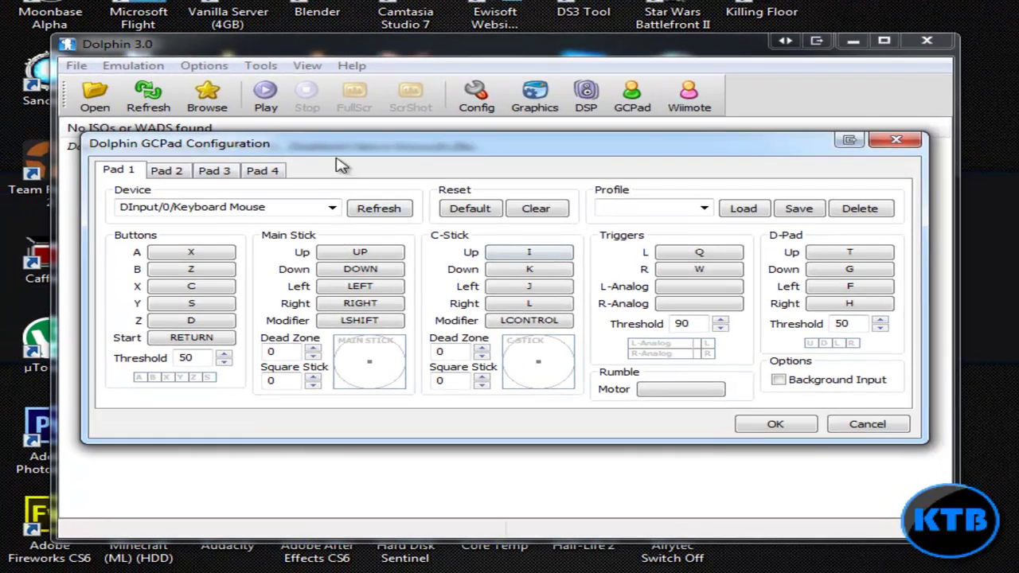
pyautogui.moveTo(338, 156); pyautogui.dragTo(341, 123)
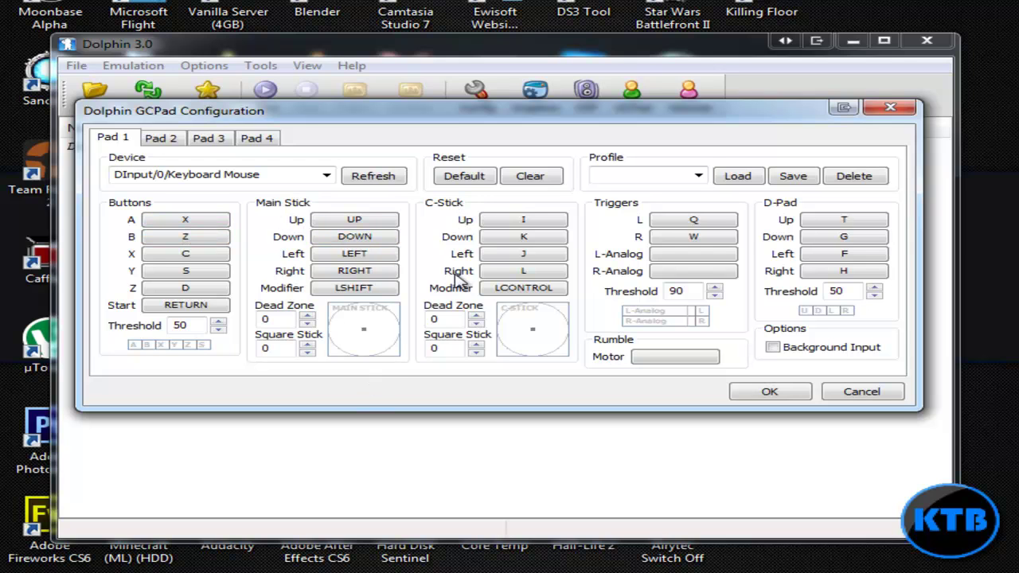
pyautogui.click(503, 254)
pyautogui.press('j')
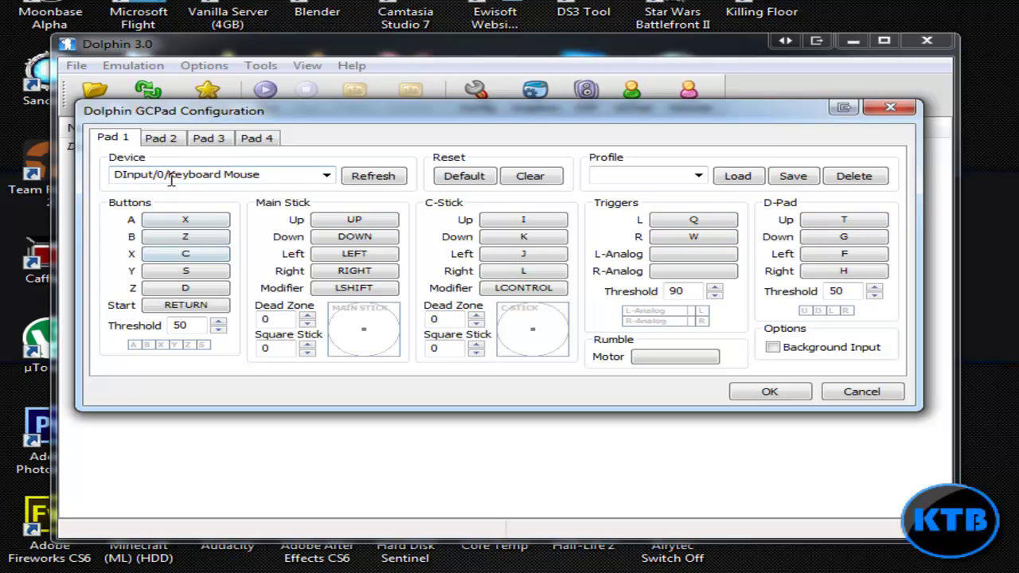
# Step: Keep Keyboard Mouse as the input device and accept the pad settings with OK
pyautogui.click(324, 177)
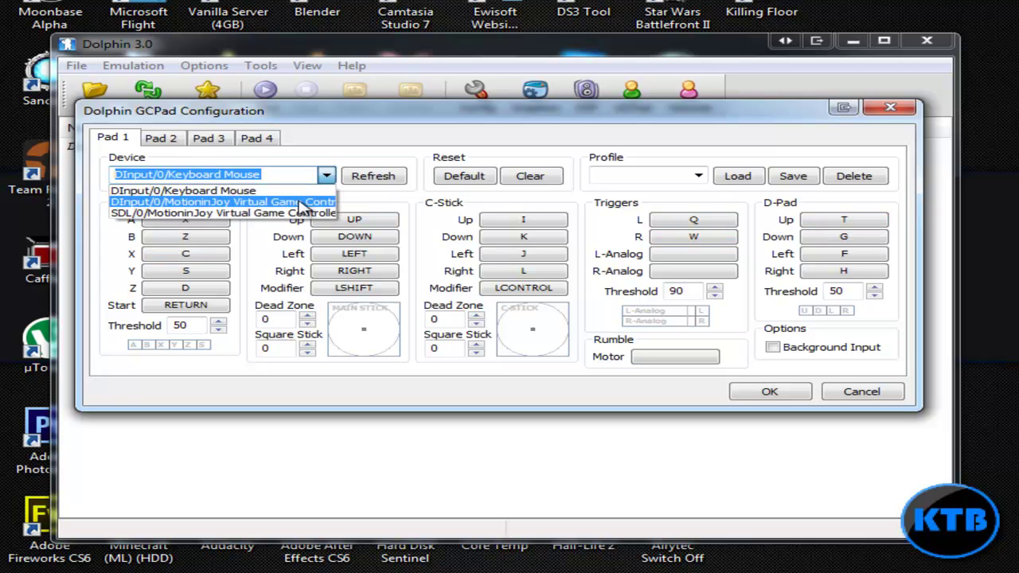
pyautogui.click(326, 175)
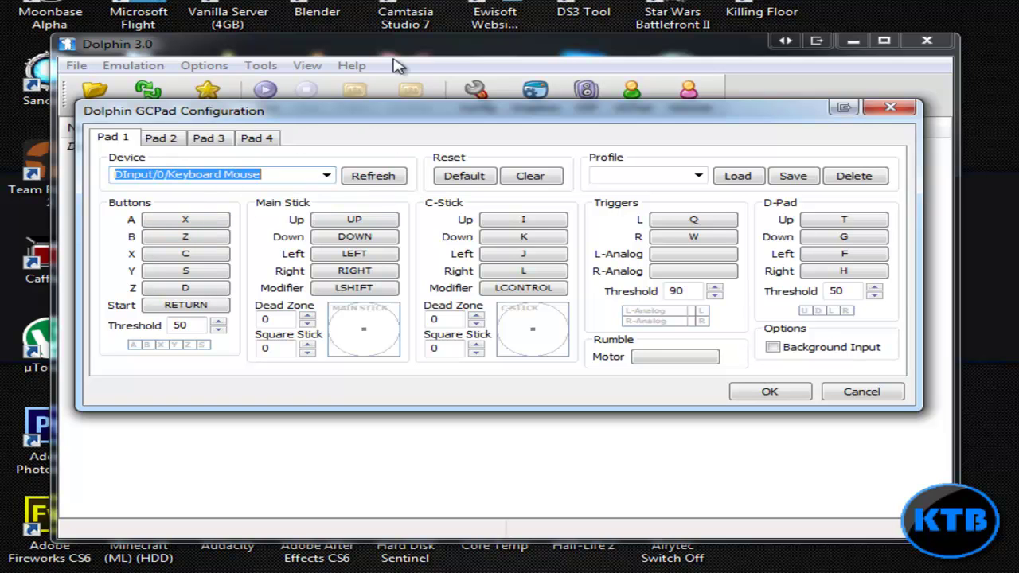
pyautogui.click(584, 14)
pyautogui.click(342, 128)
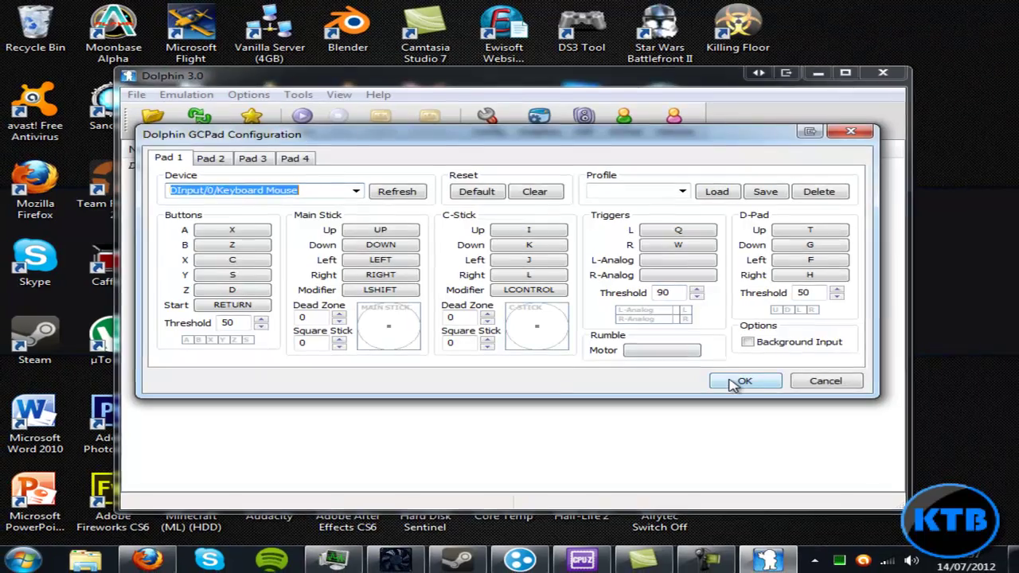
pyautogui.click(737, 383)
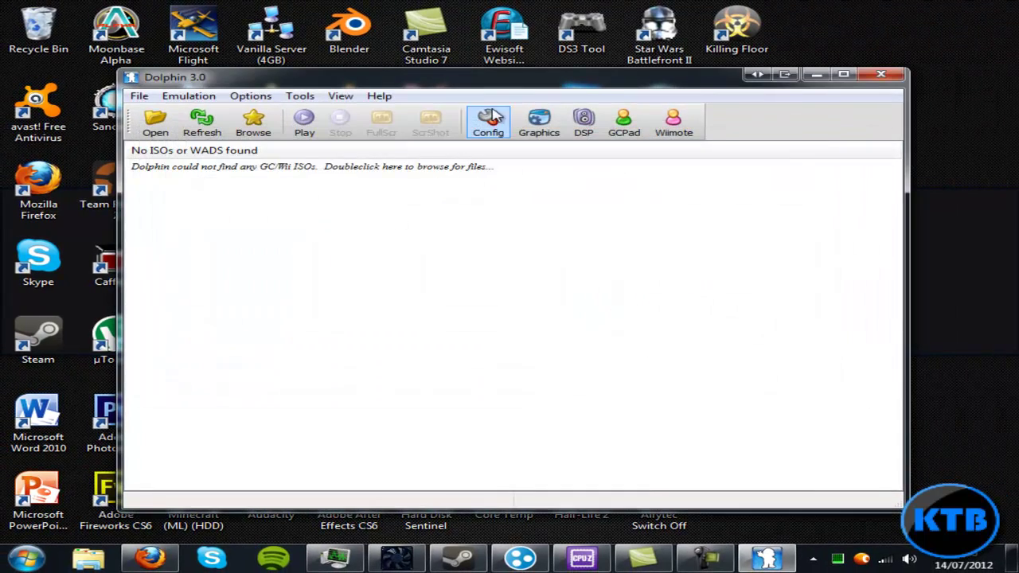
pyautogui.moveTo(586, 78); pyautogui.dragTo(663, 73)
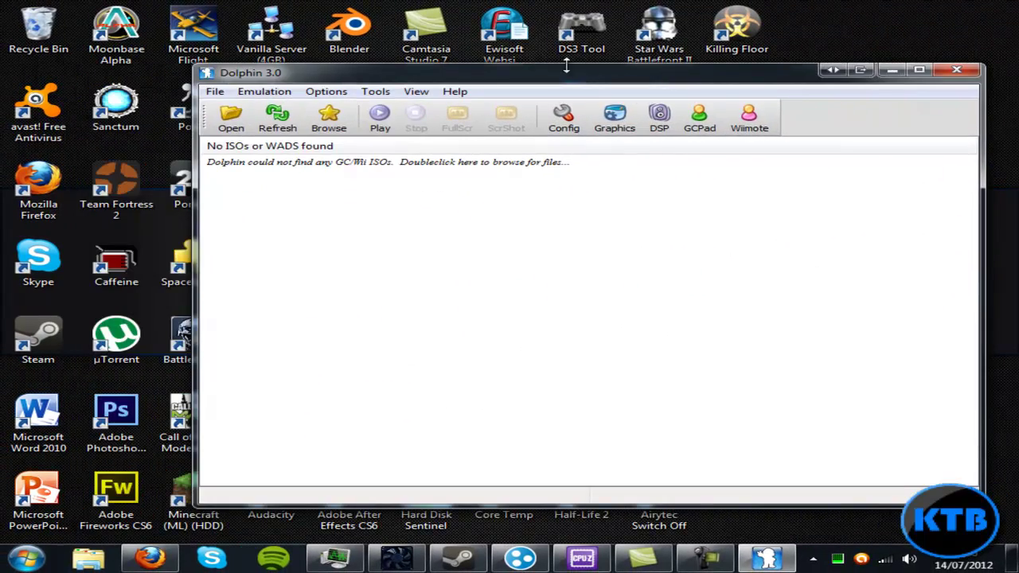
pyautogui.moveTo(578, 77); pyautogui.dragTo(535, 81)
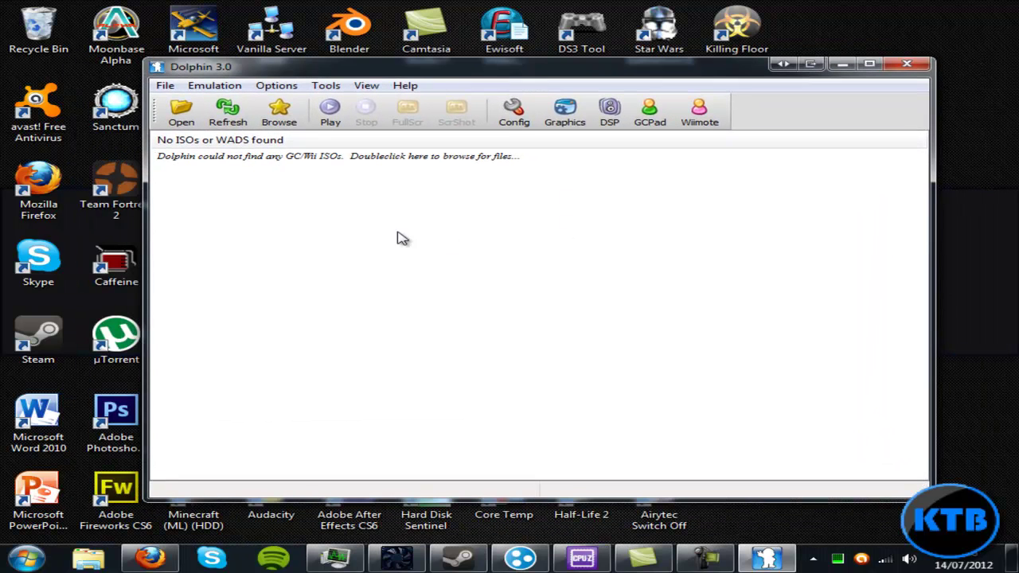